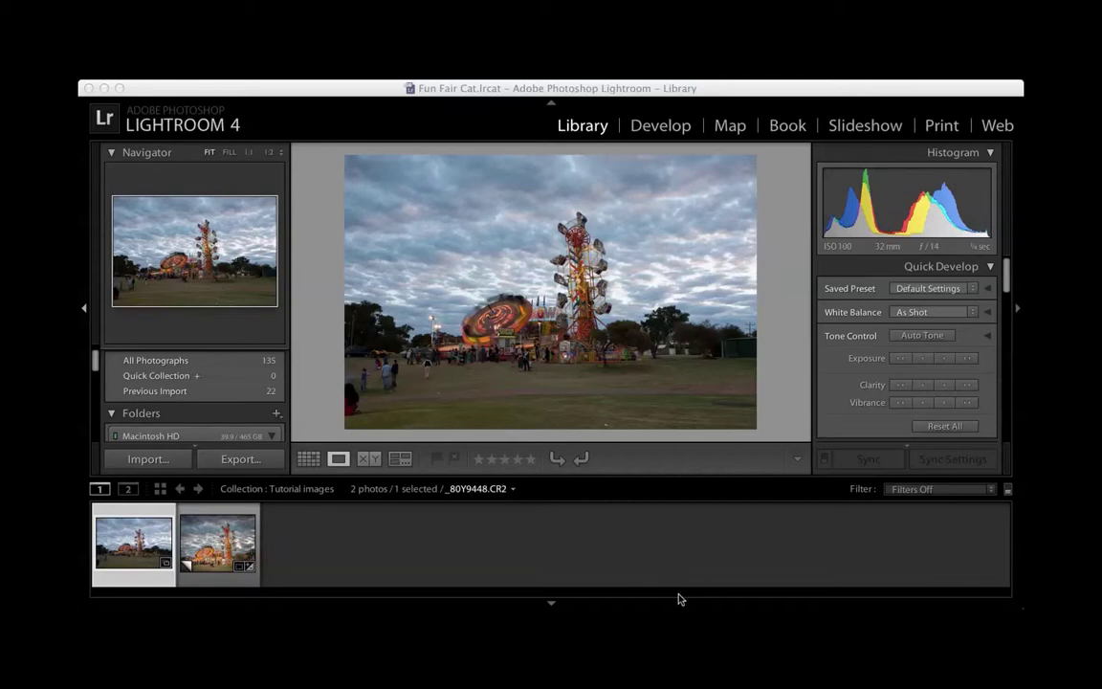
- Compare the original funfair photo _80Y9448.CR2 with its edited virtual copy in the Tutorial images collection
left_click(199, 489)
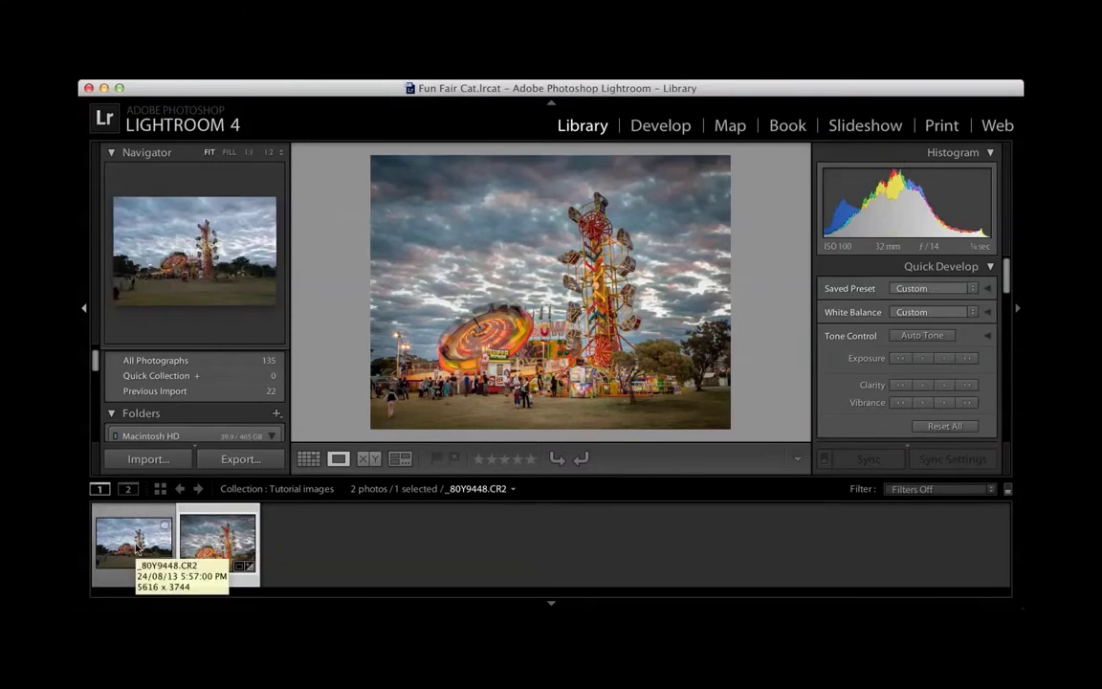
left_click(136, 550)
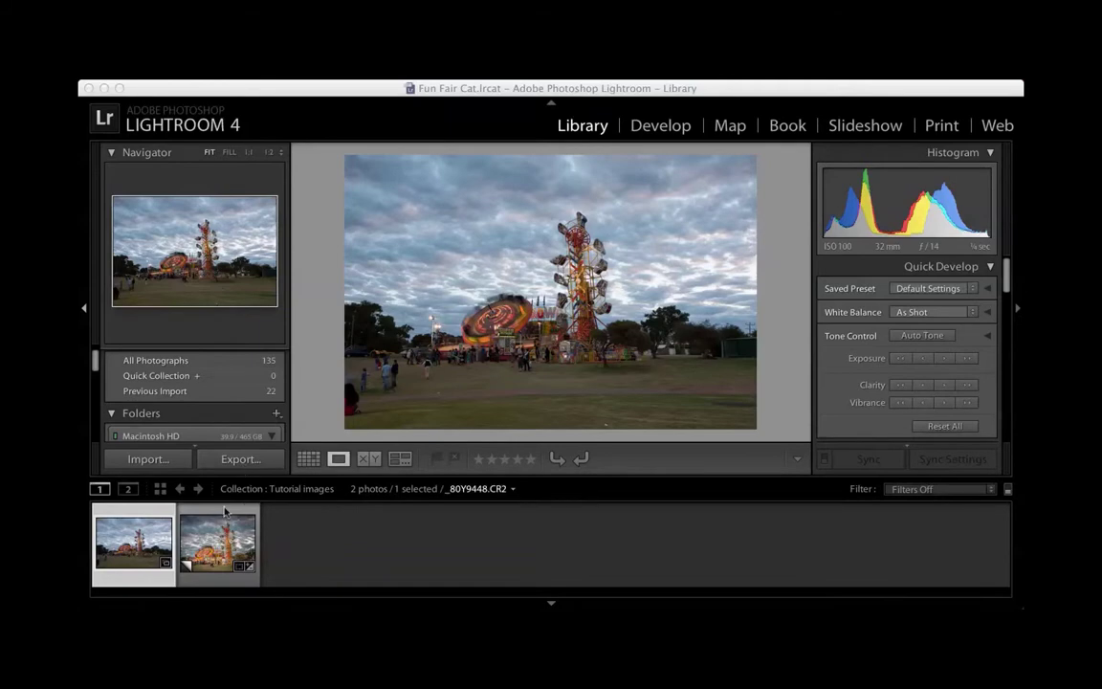
left_click(222, 548)
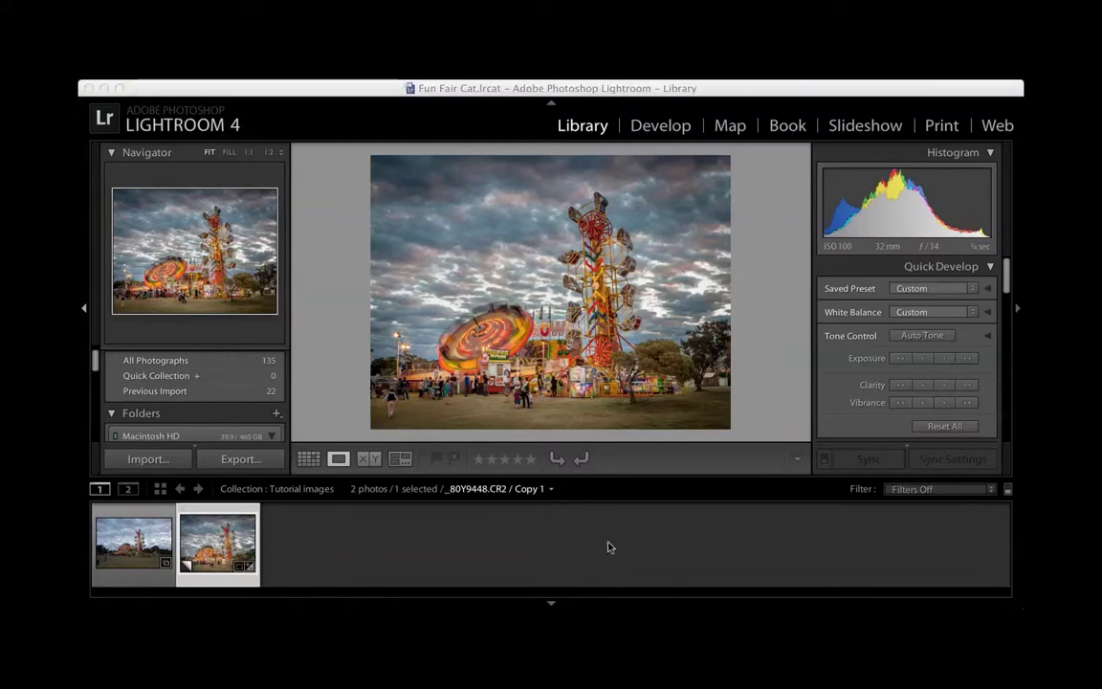
left_click(150, 546)
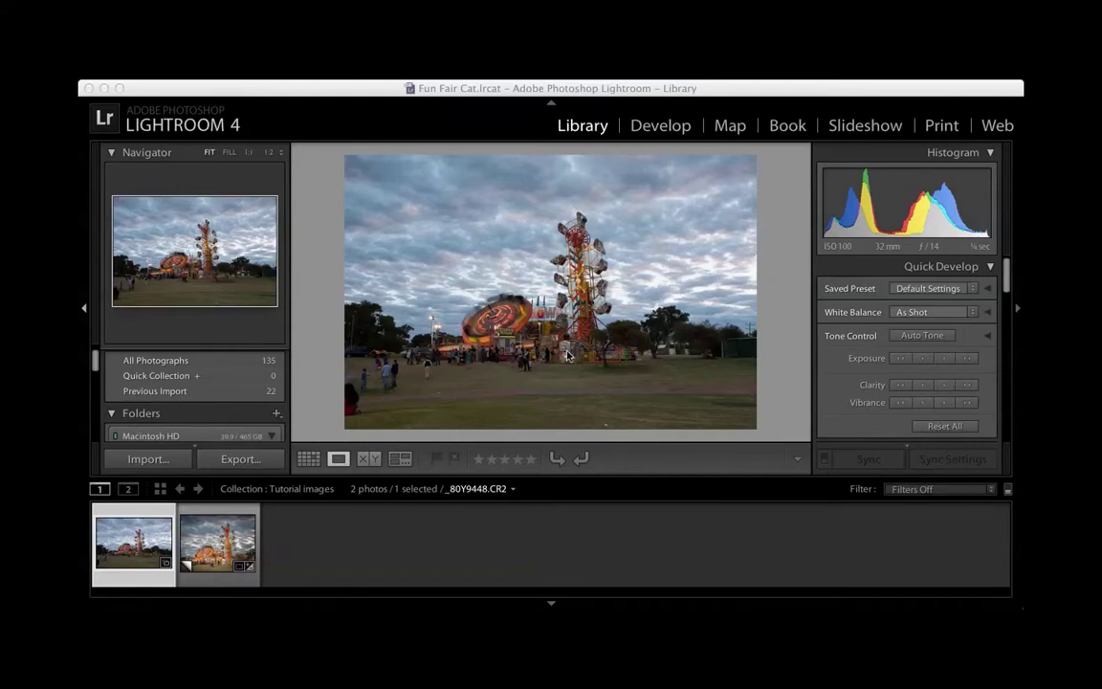
left_click(224, 543)
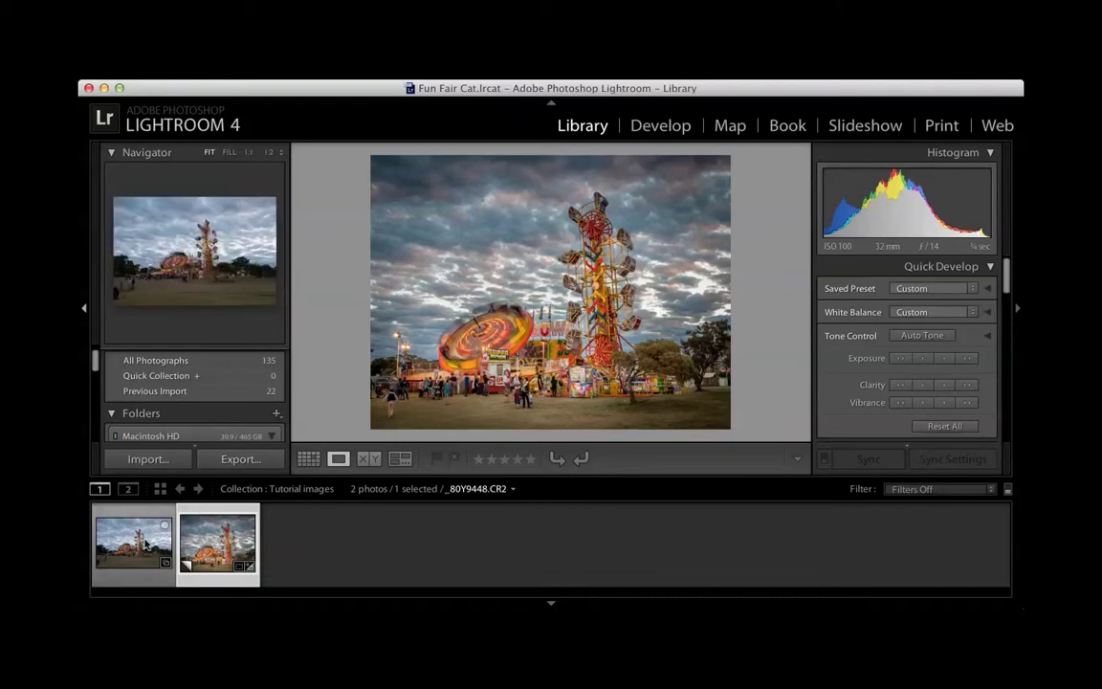
left_click(146, 542)
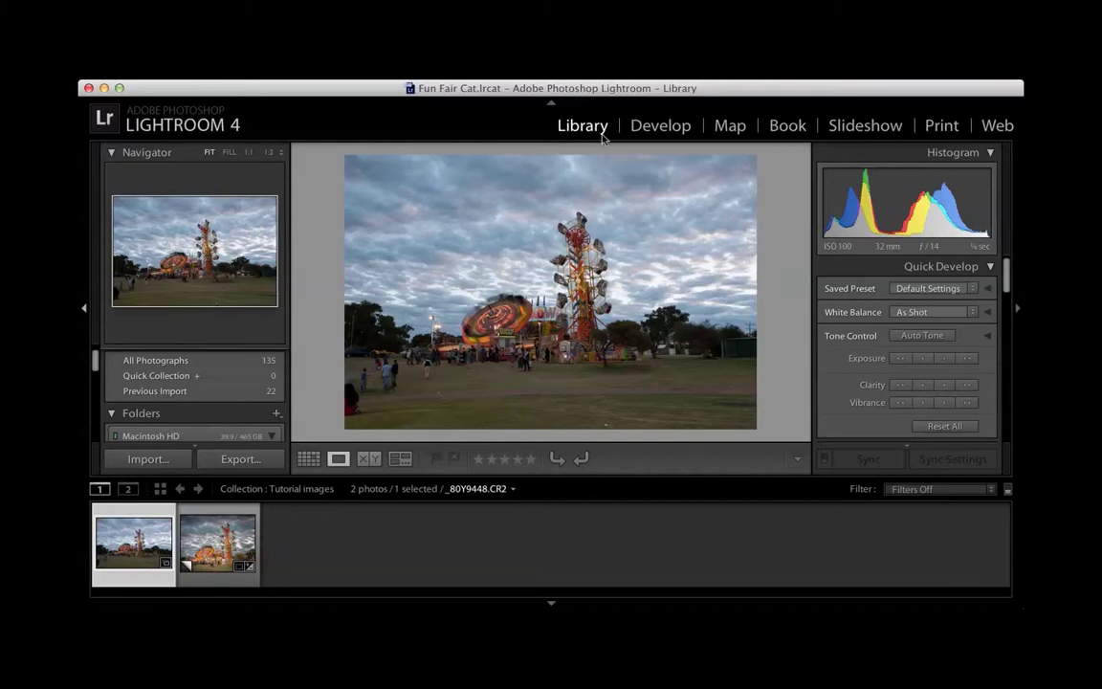
scroll(238, 422, "down", 8)
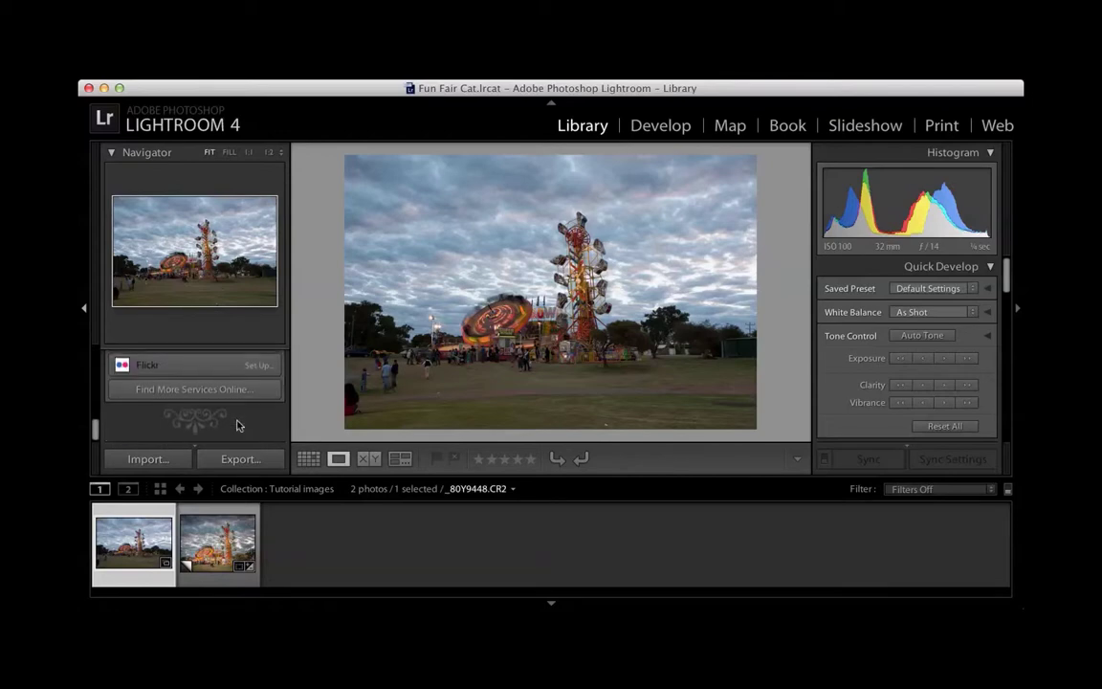
scroll(239, 425, "up", 5)
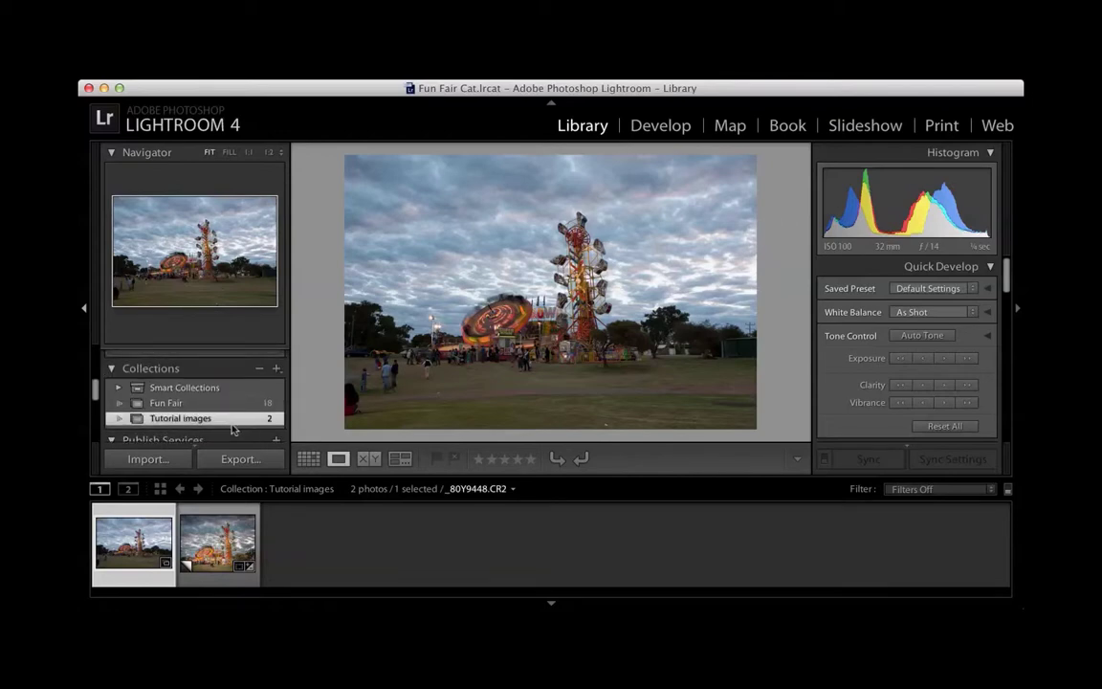
key("Right")
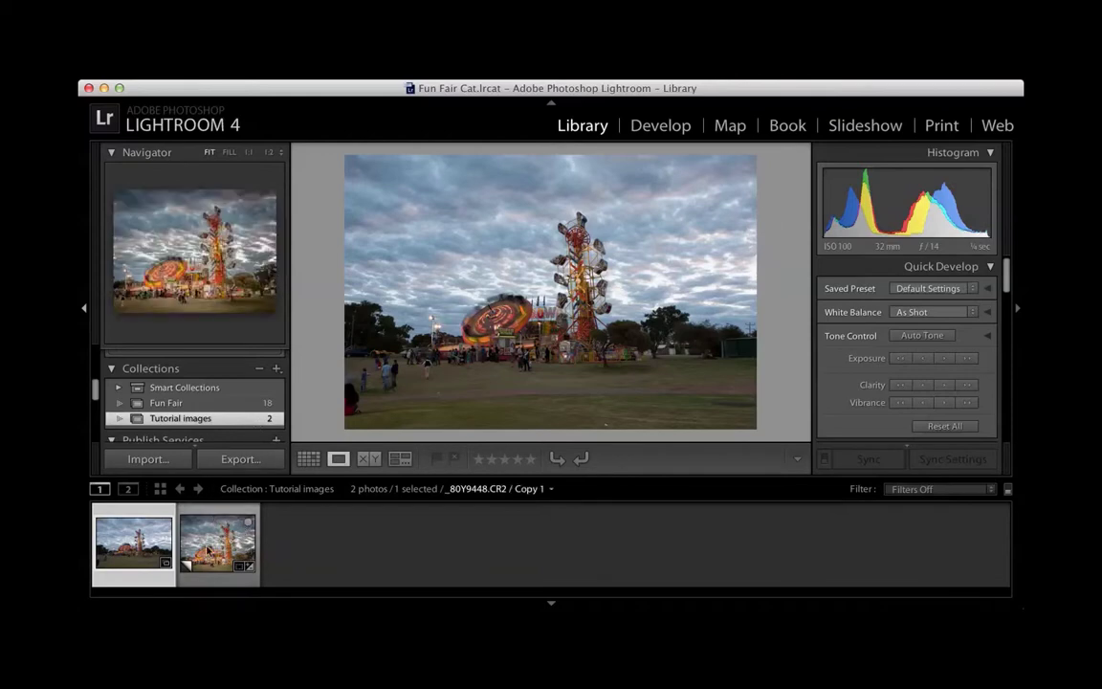
left_click(151, 560)
mouse_move(210, 558)
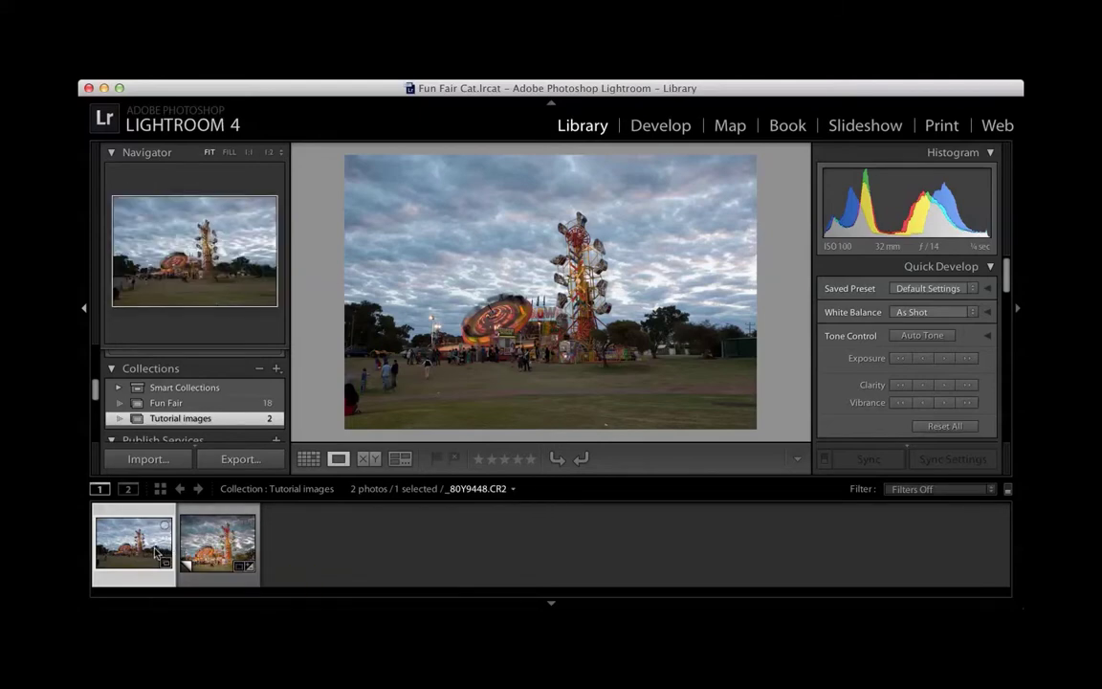
- Open the original photo for developing and crop it on all sides to 3990 x 2908 around the funfair rides
mouse_move(156, 553)
left_click(659, 125)
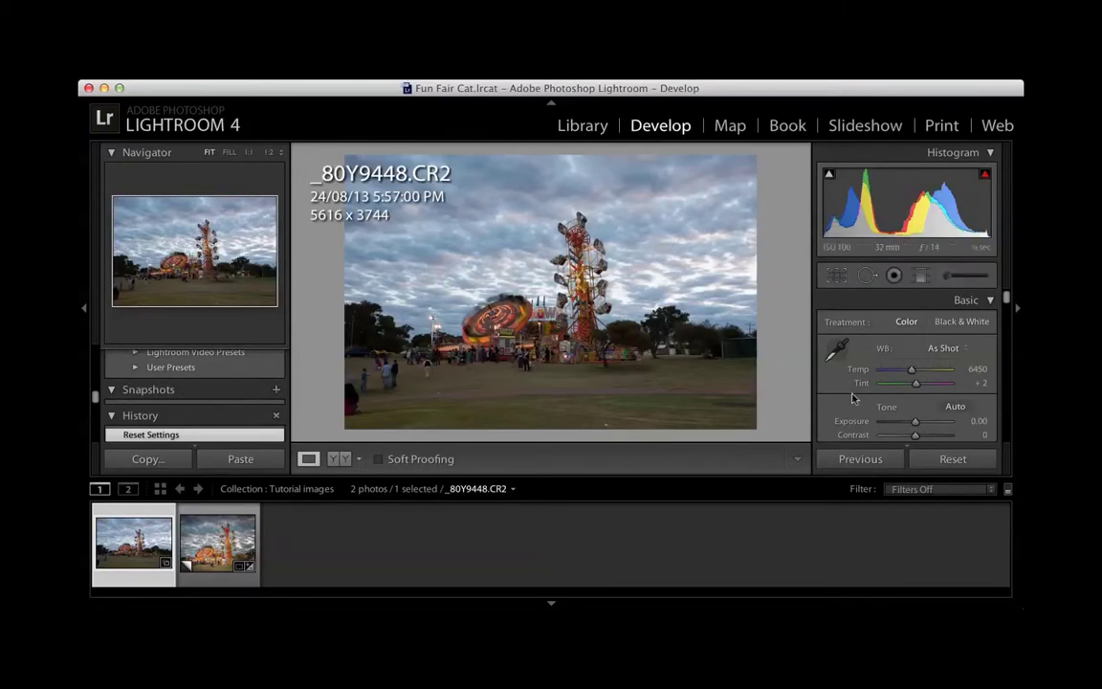
left_click(838, 277)
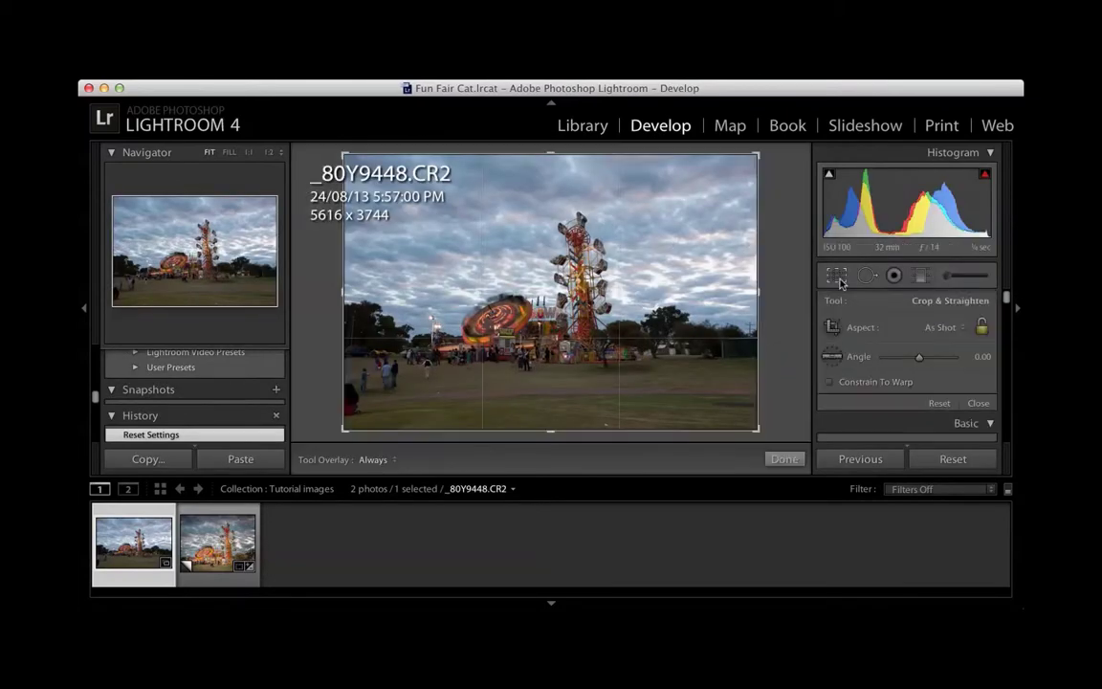
left_click_drag(757, 301, 725, 301)
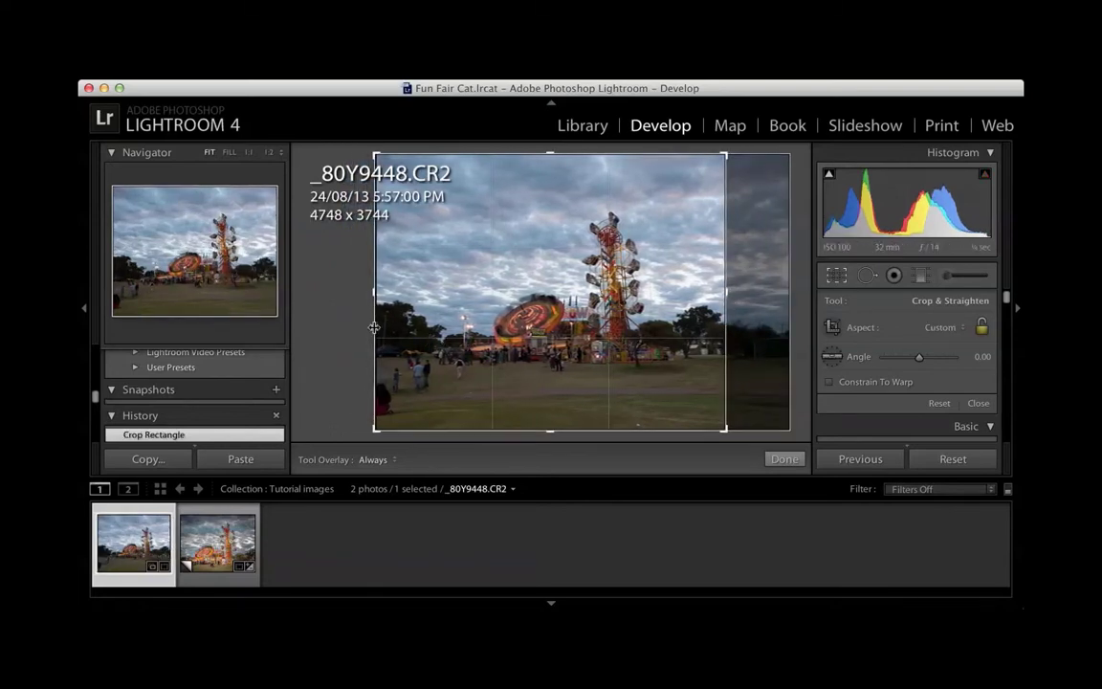
left_click_drag(374, 327, 421, 327)
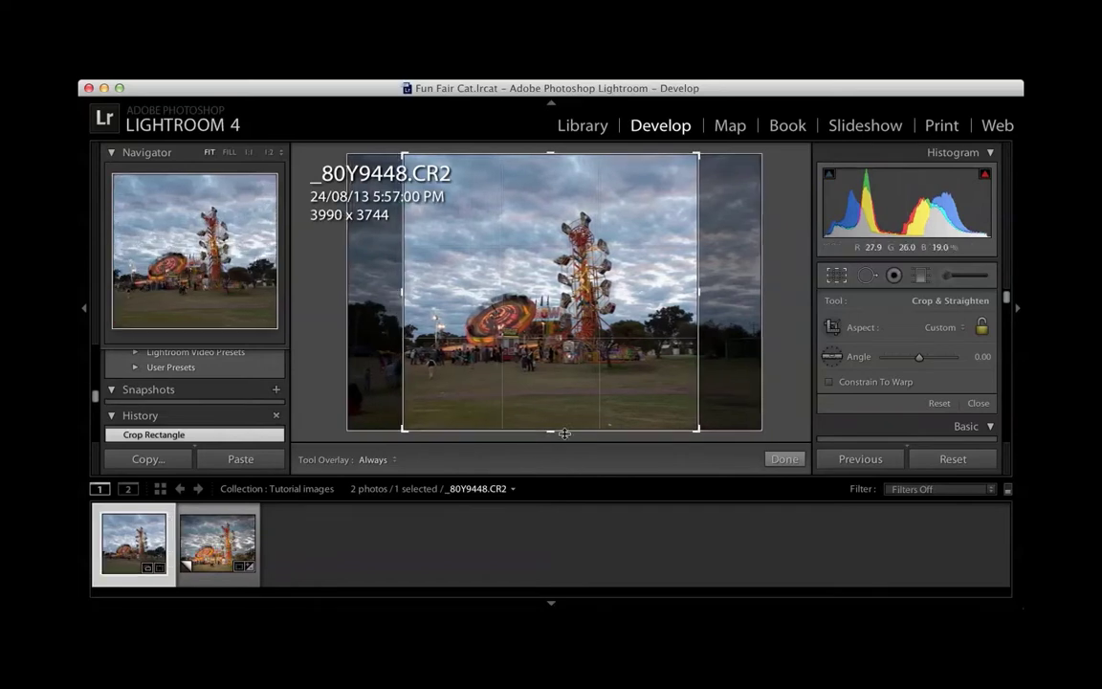
left_click_drag(556, 433, 555, 404)
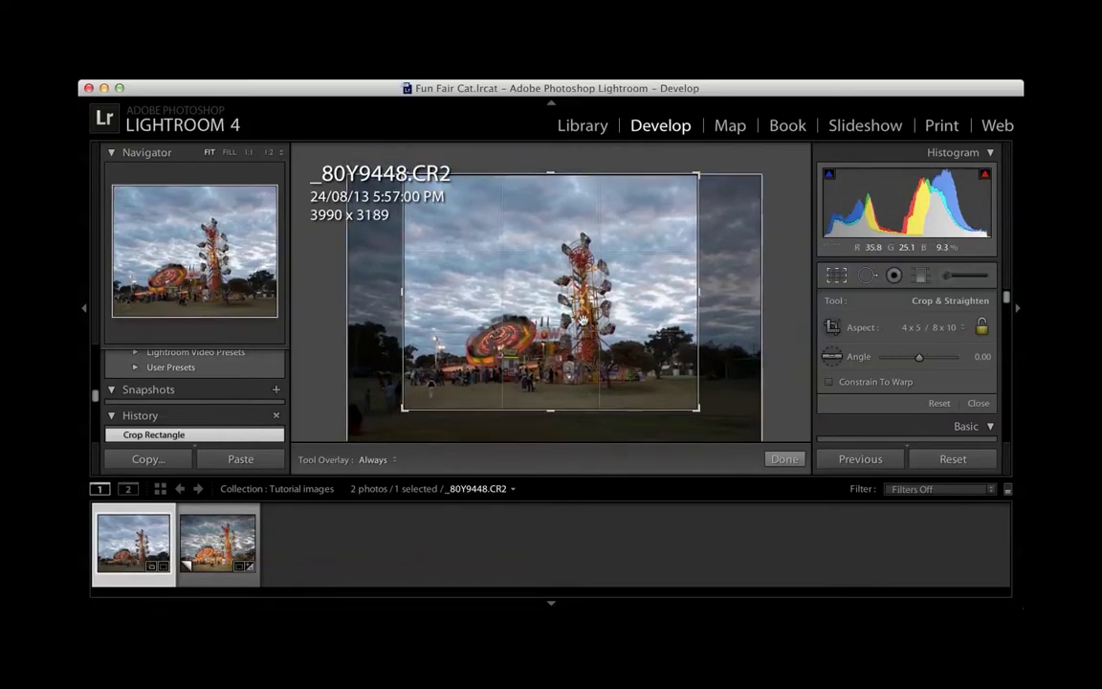
left_click_drag(528, 173, 577, 182)
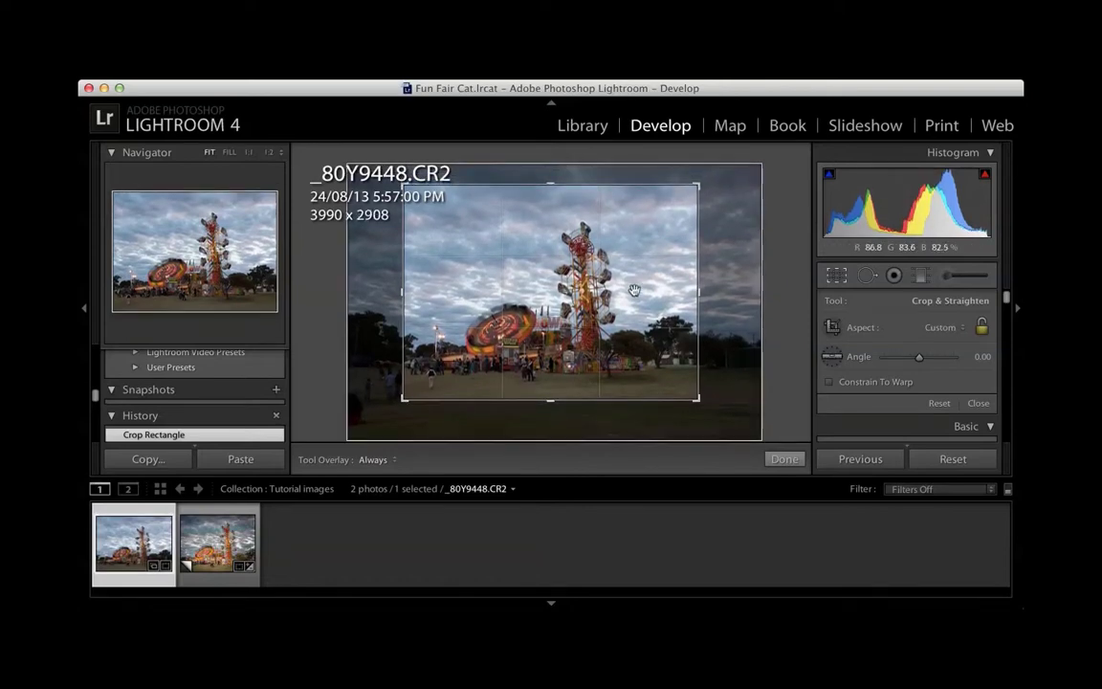
key("Return")
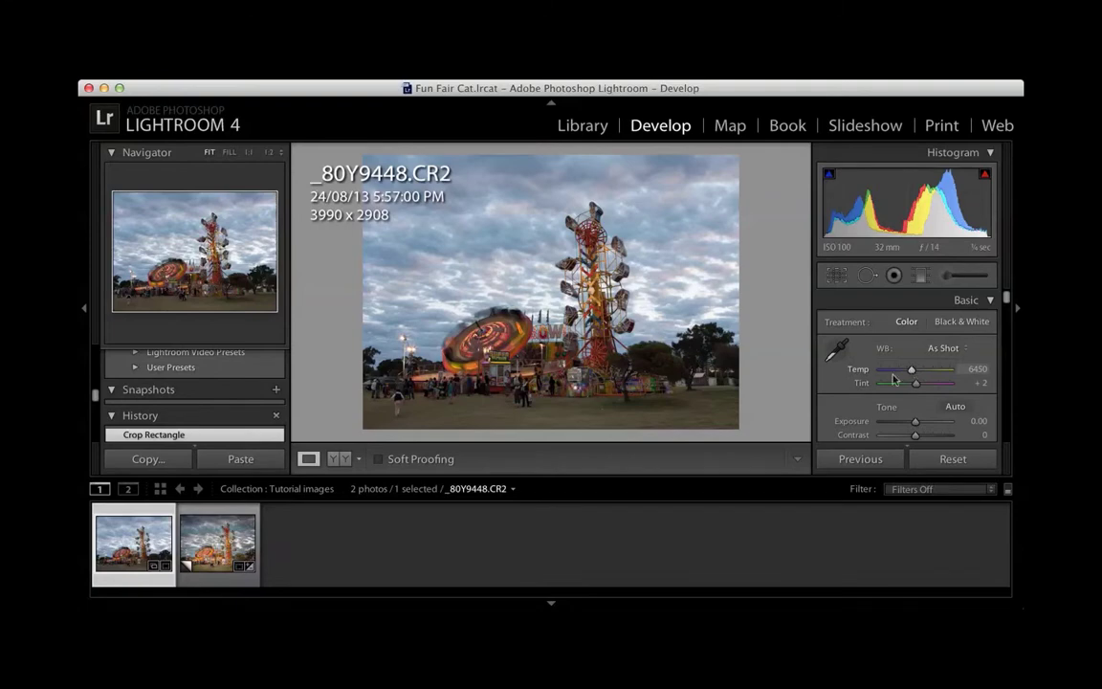
- Warm the photo's white balance by setting the colour temperature to 7533
left_click_drag(913, 371, 918, 375)
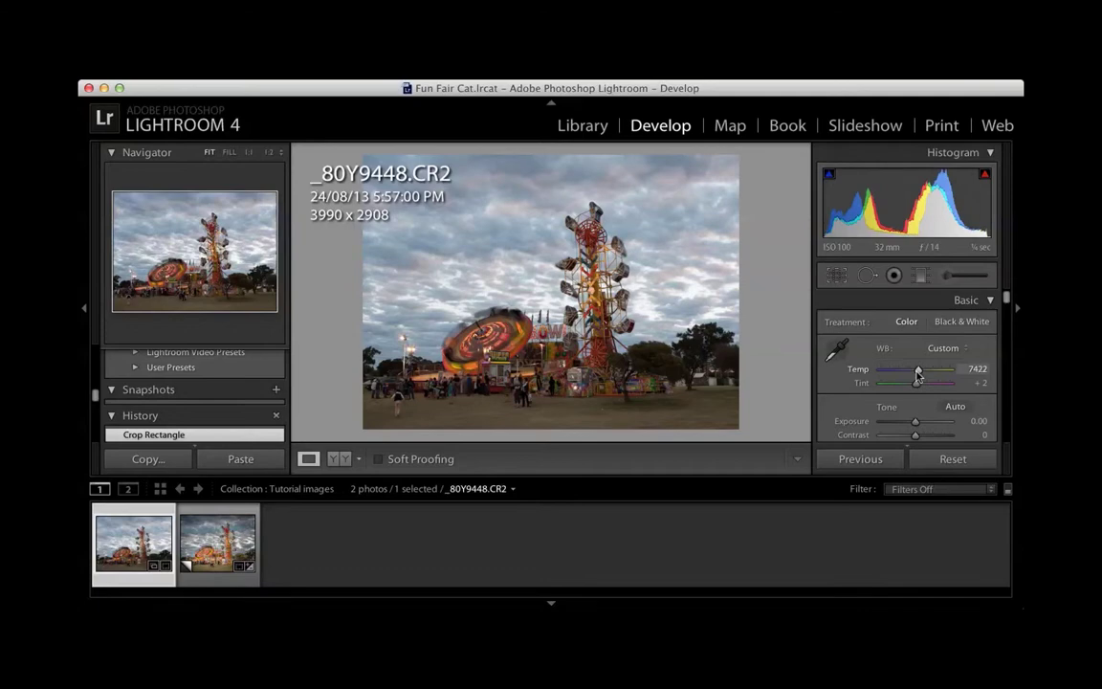
left_click_drag(916, 375, 918, 375)
left_click_drag(918, 375, 919, 375)
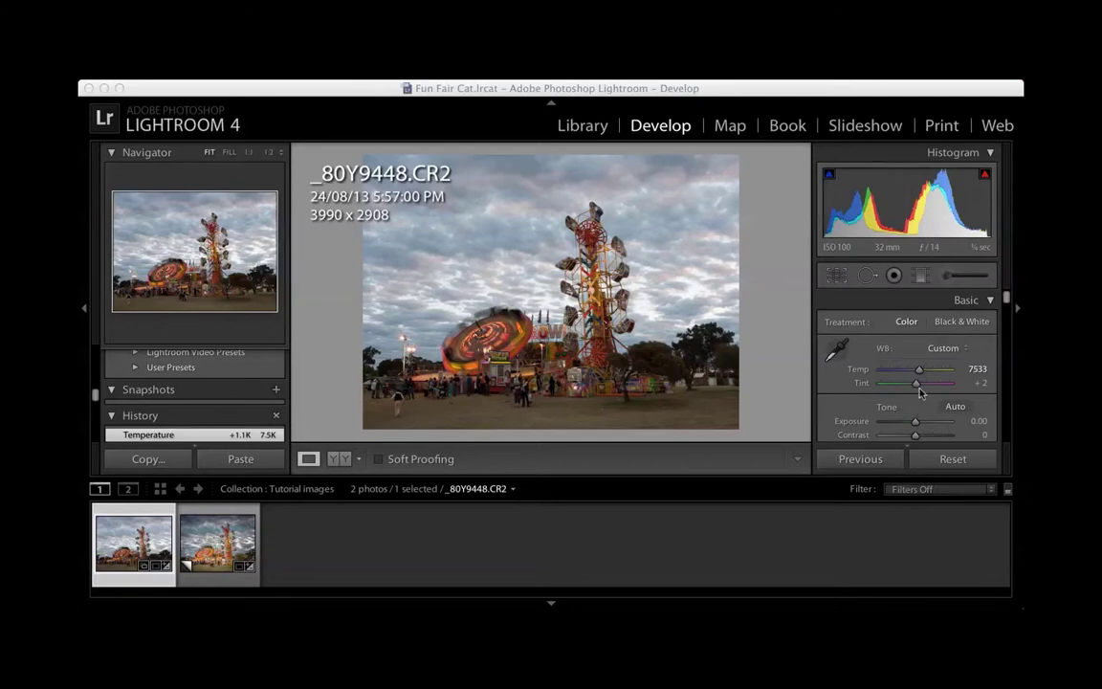
- Set the photo's Shadows to +71 and its Highlights to -100
scroll(918, 388, "down", 1)
scroll(918, 392, "down", 2)
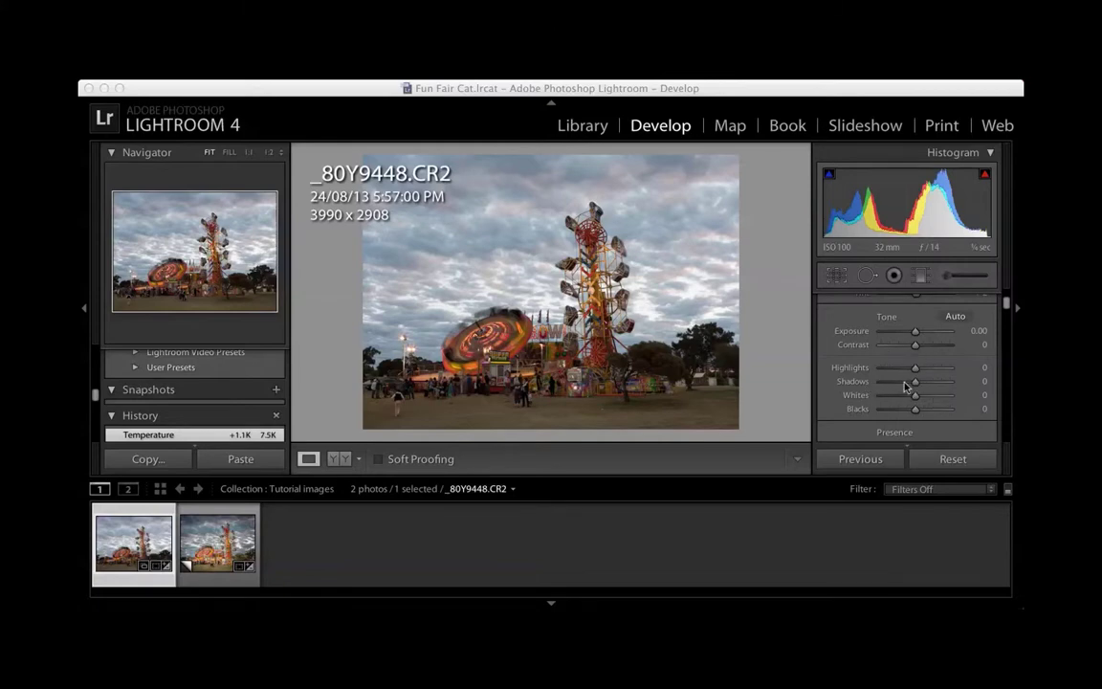
left_click_drag(916, 385, 938, 388)
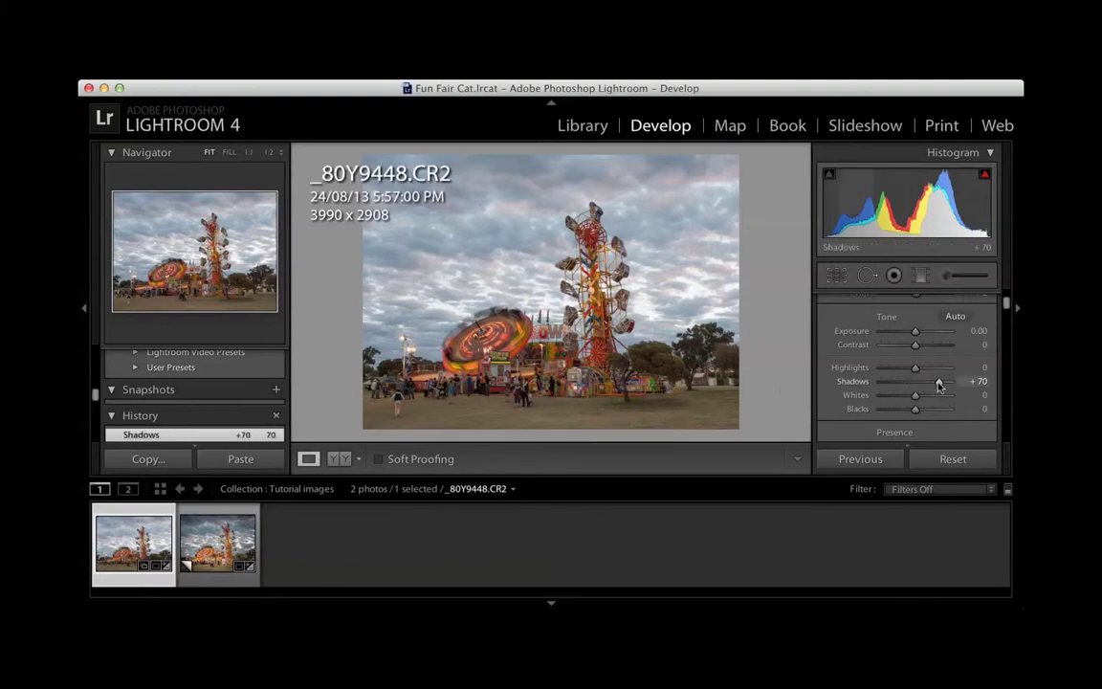
mouse_move(939, 384)
left_mouse_down()
mouse_move(868, 390)
mouse_move(941, 402)
left_mouse_up()
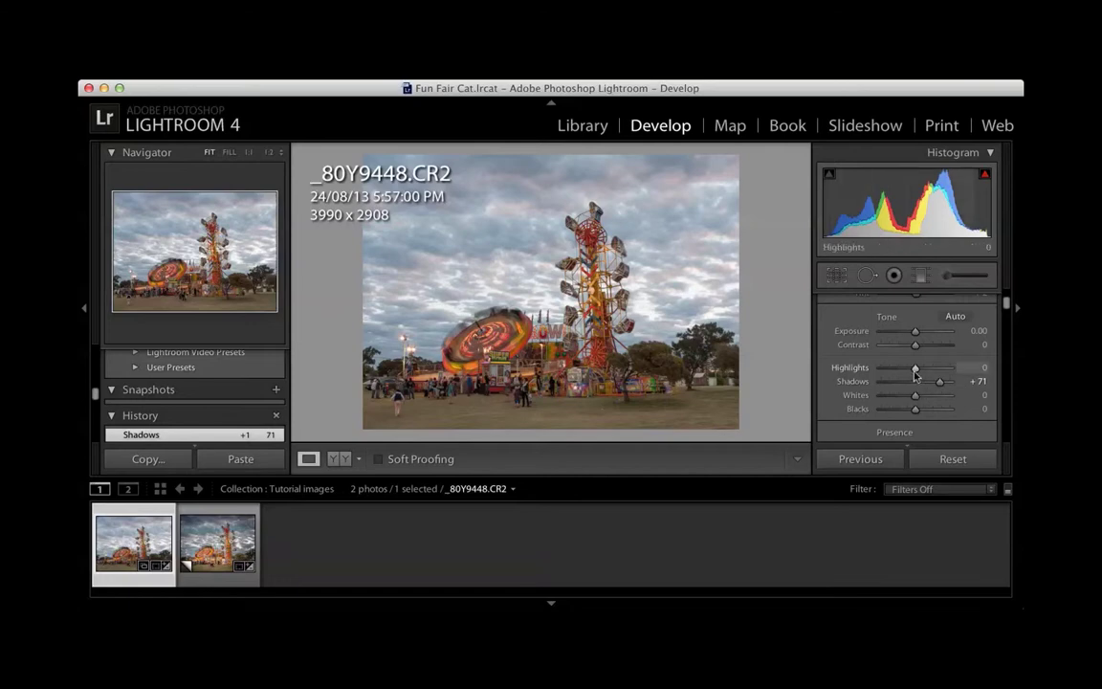
left_click_drag(917, 371, 882, 373)
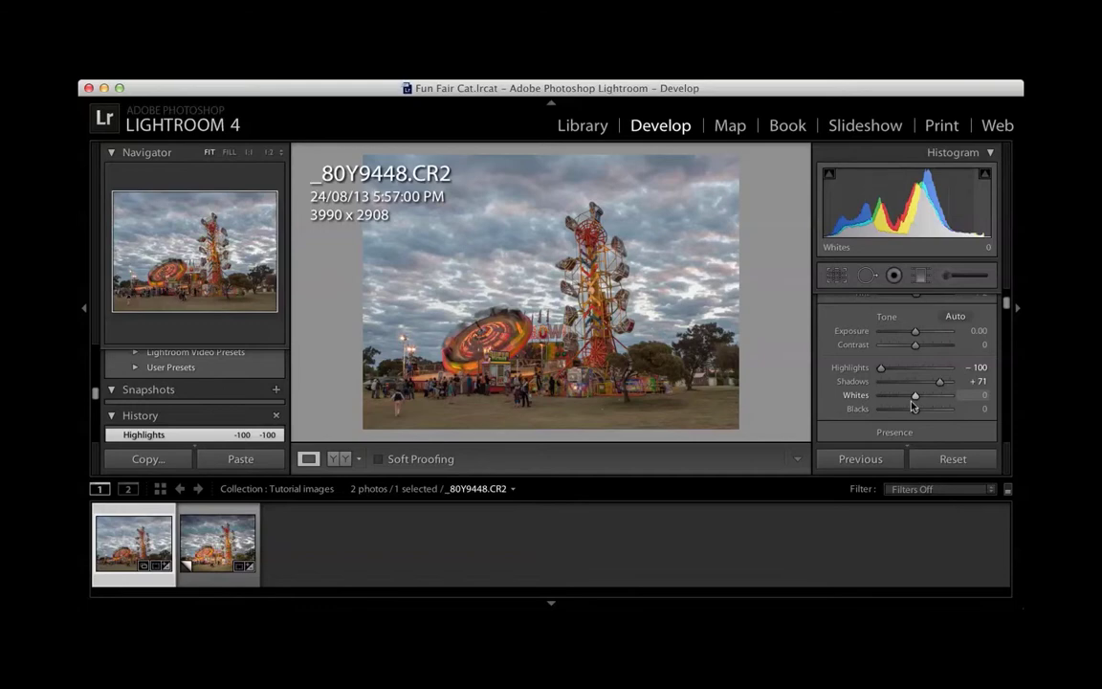
- Set Whites to +30 and Blacks to -24, and compare the photo with the edited virtual copy
left_click_drag(915, 396, 924, 401)
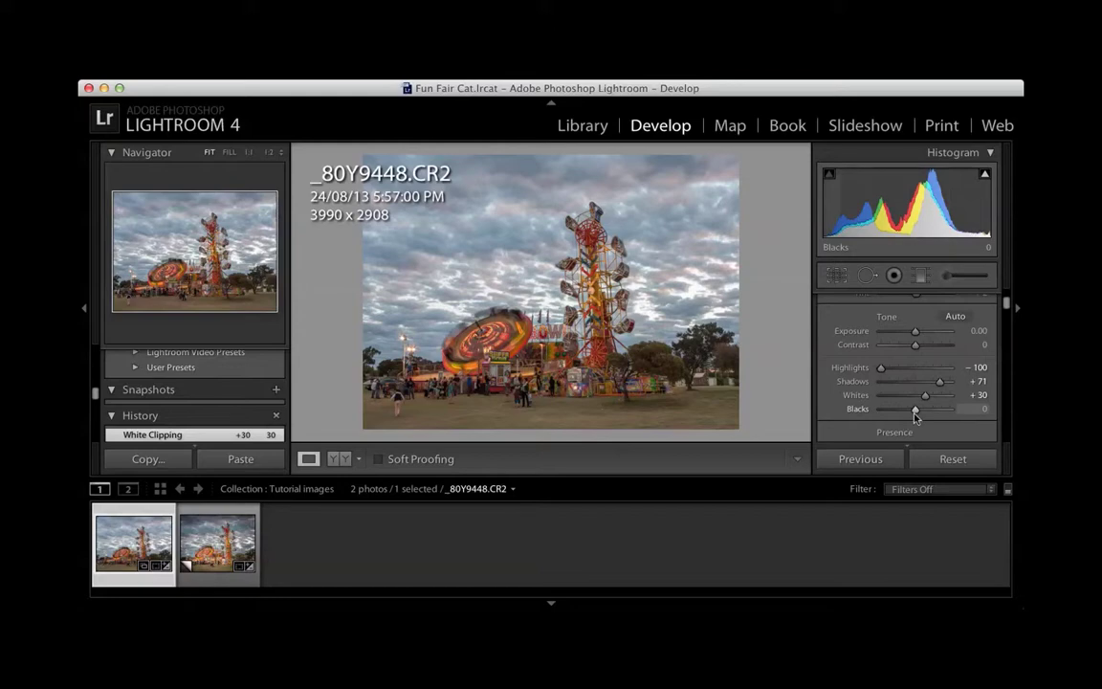
left_click_drag(915, 411, 907, 415)
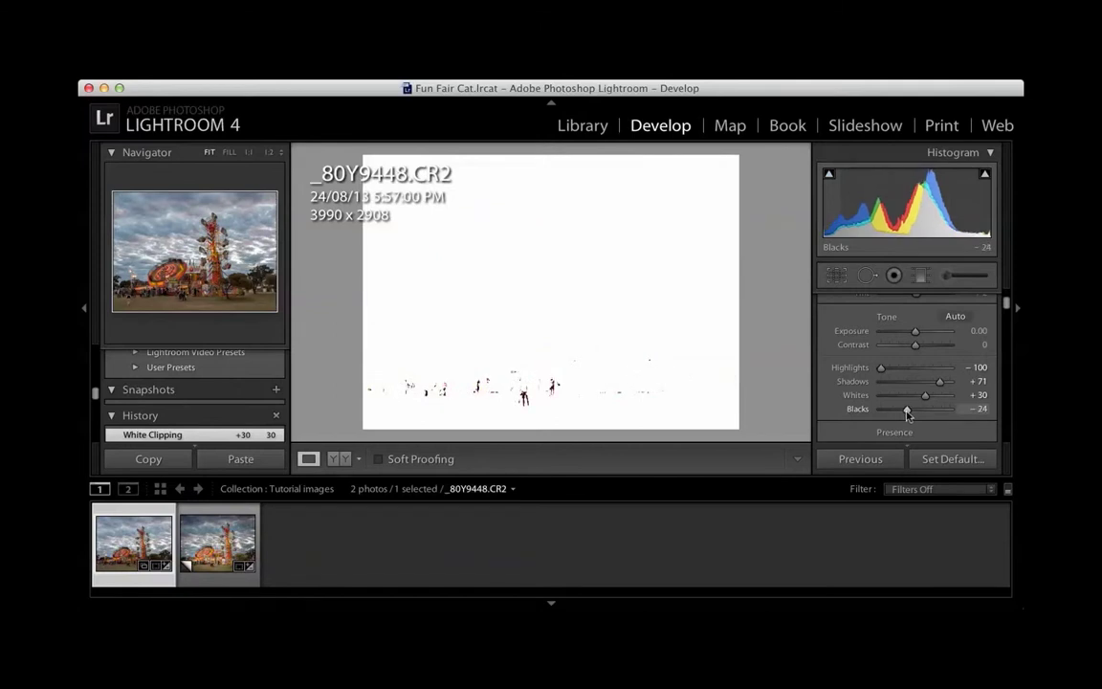
left_click_drag(907, 414, 907, 413)
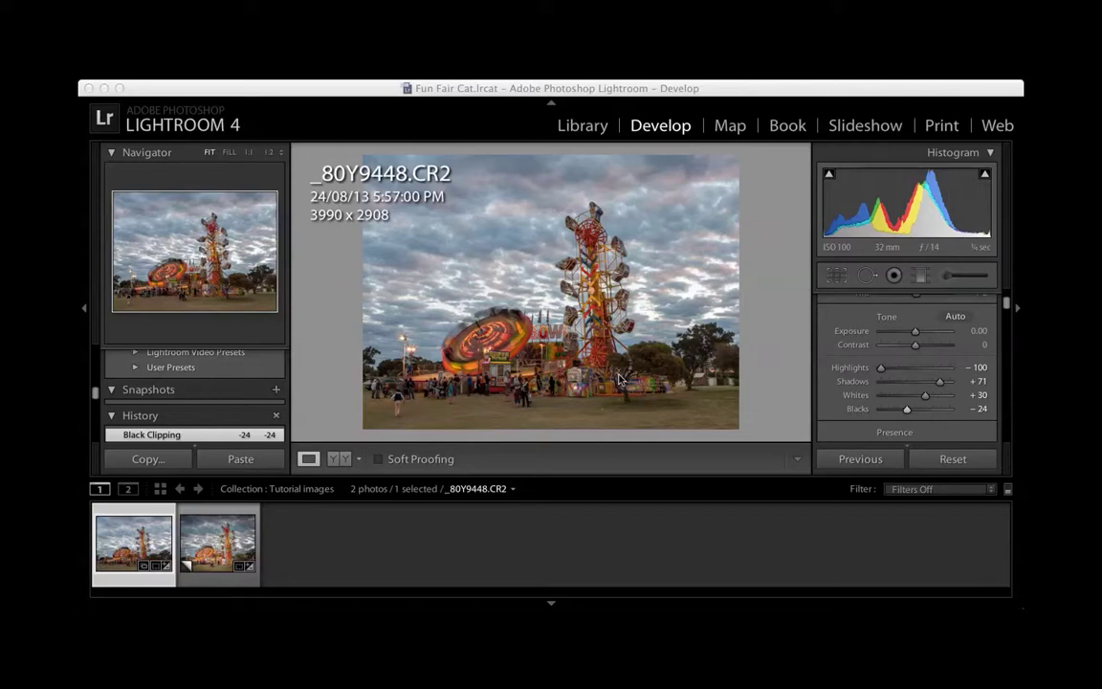
left_click(225, 557)
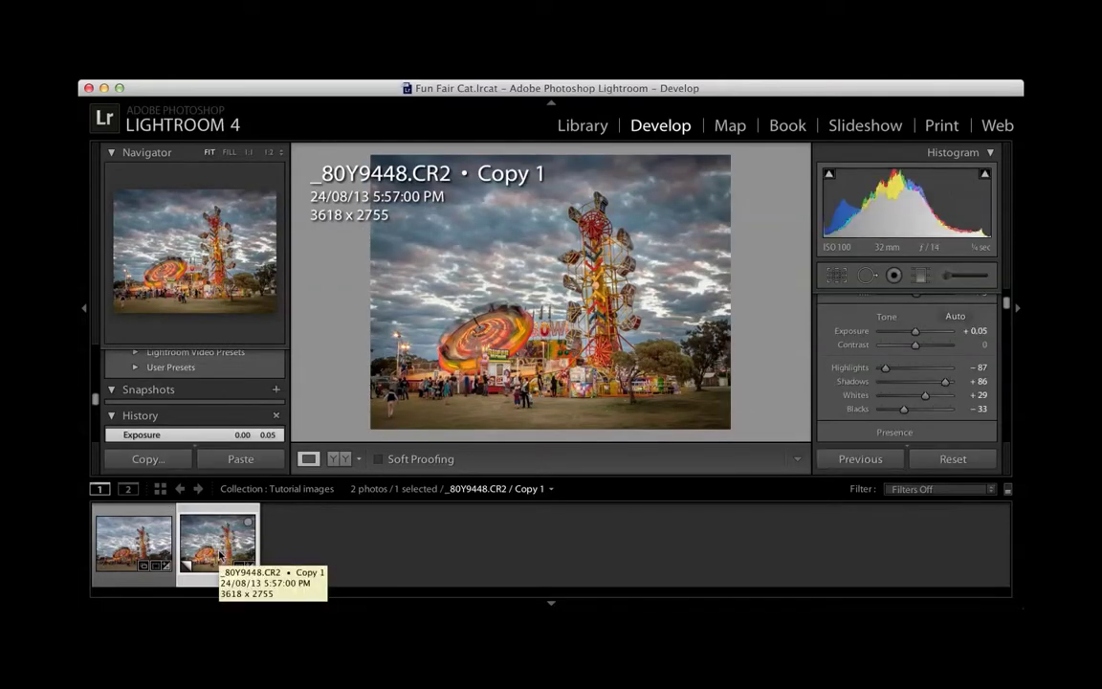
left_click(144, 544)
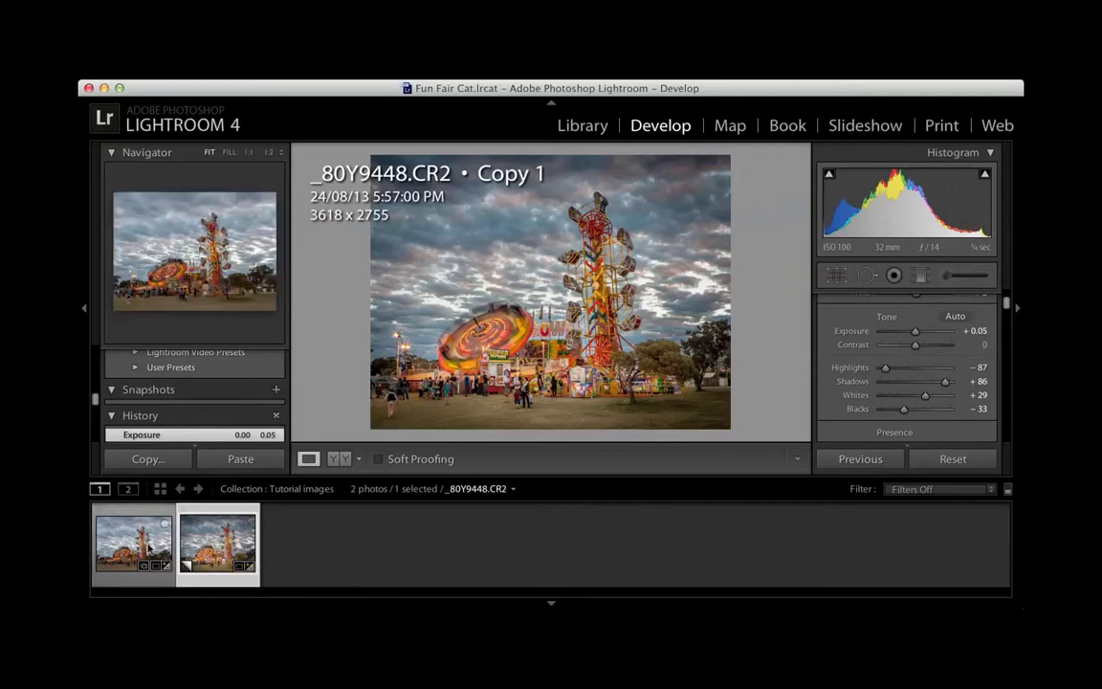
left_click(148, 547)
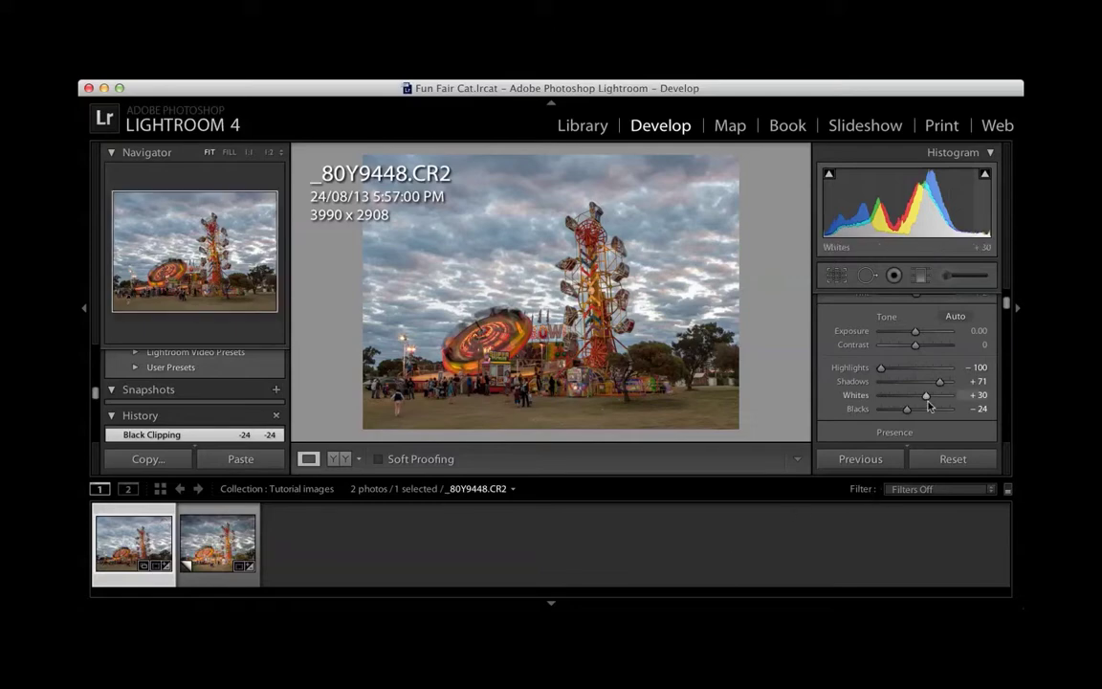
- Set the original photo's Clarity to +31, Vibrance to +19 and Saturation to +10
scroll(928, 406, "down", 2)
scroll(923, 402, "down", 2)
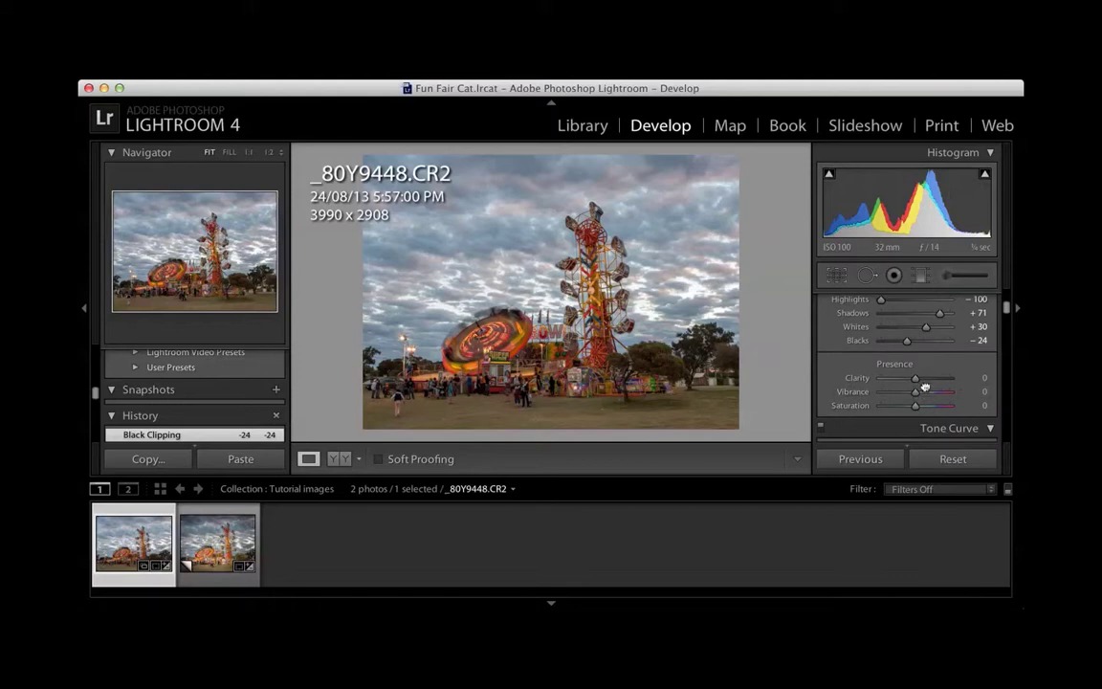
scroll(933, 388, "up", 1)
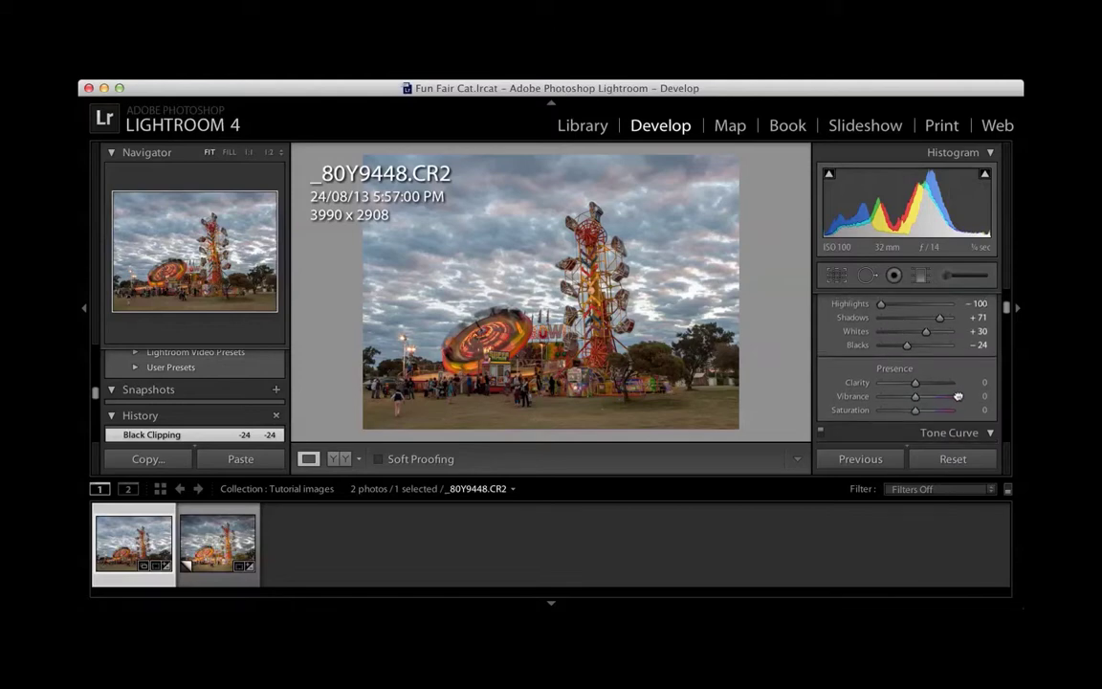
mouse_move(914, 382)
left_mouse_down()
mouse_move(951, 396)
mouse_move(926, 398)
left_mouse_up()
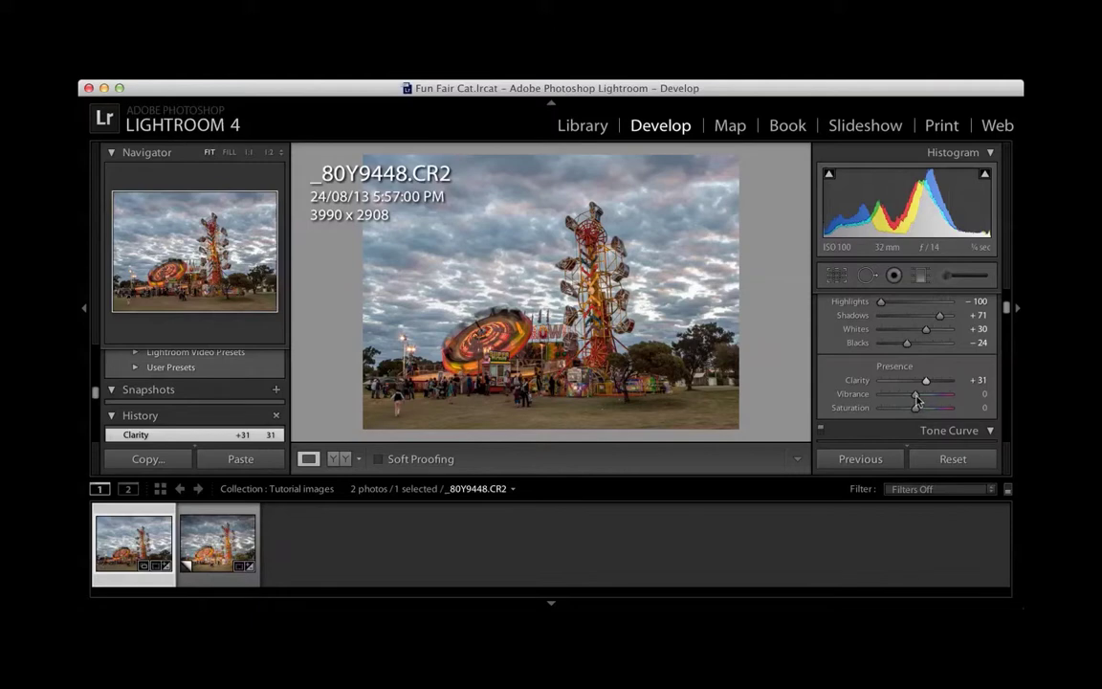
left_click_drag(916, 400, 923, 402)
left_click_drag(915, 408, 918, 410)
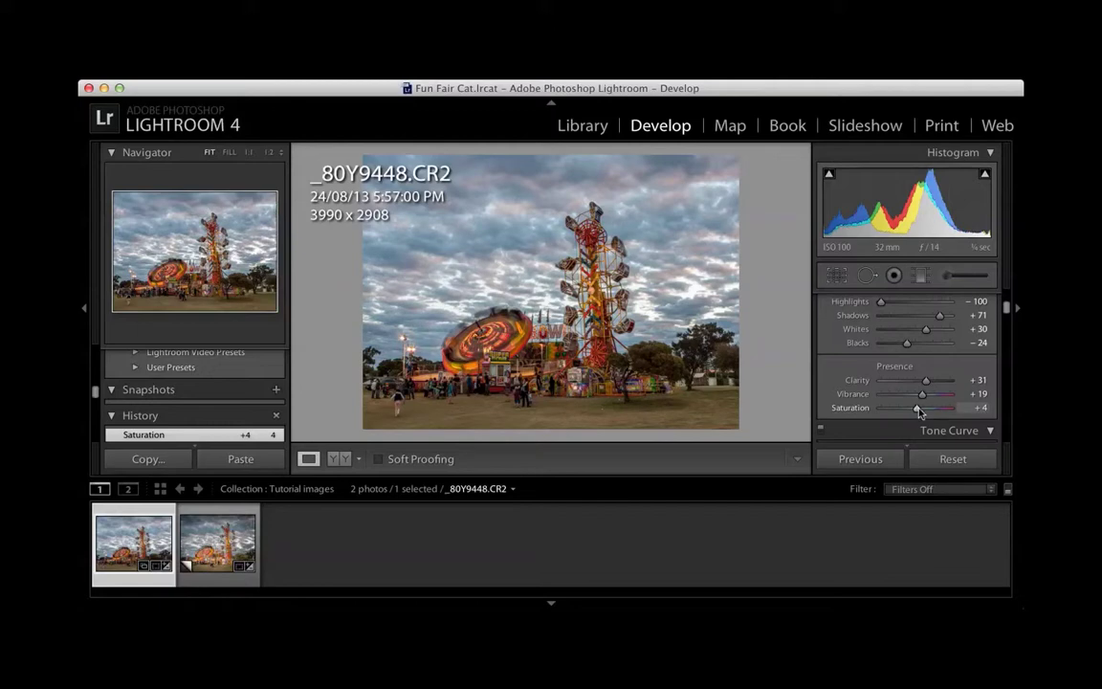
left_click_drag(918, 409, 918, 410)
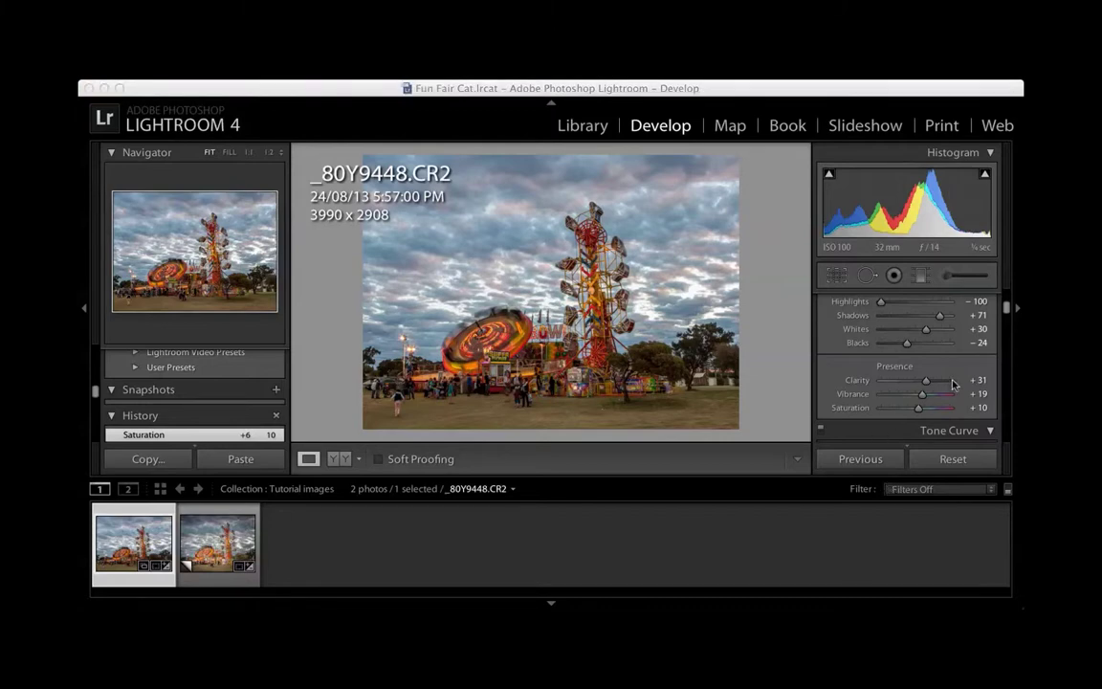
scroll(947, 392, "down", 10)
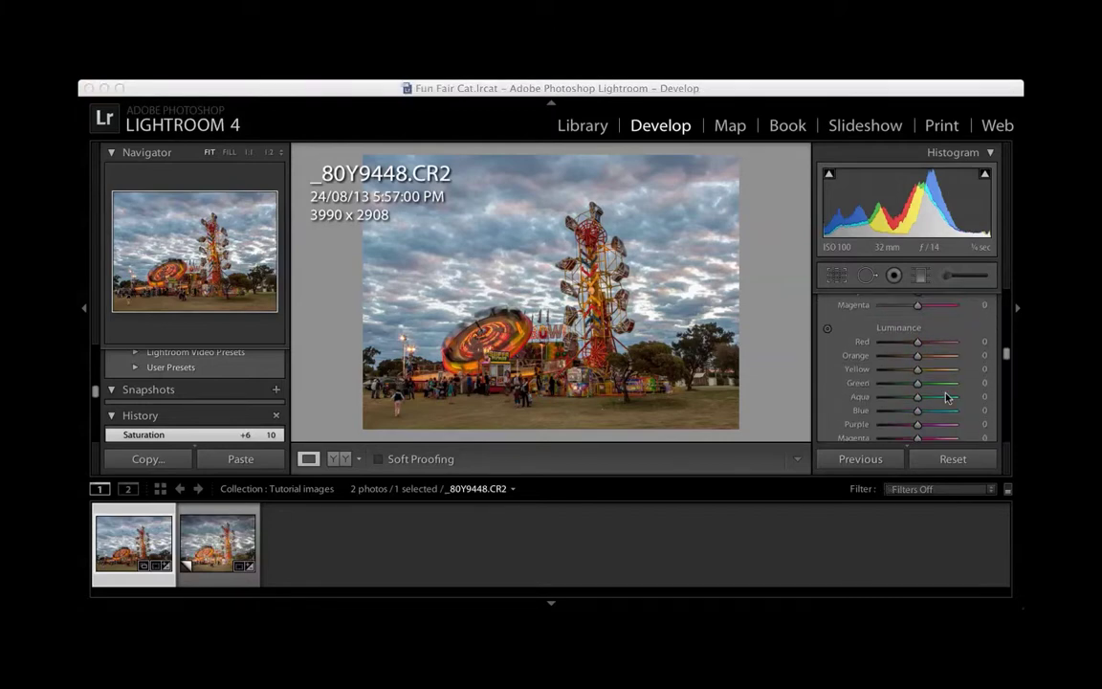
- Darken the photo's edges with a Highlight Priority post-crop vignette, setting its Amount to -19
scroll(947, 398, "down", 10)
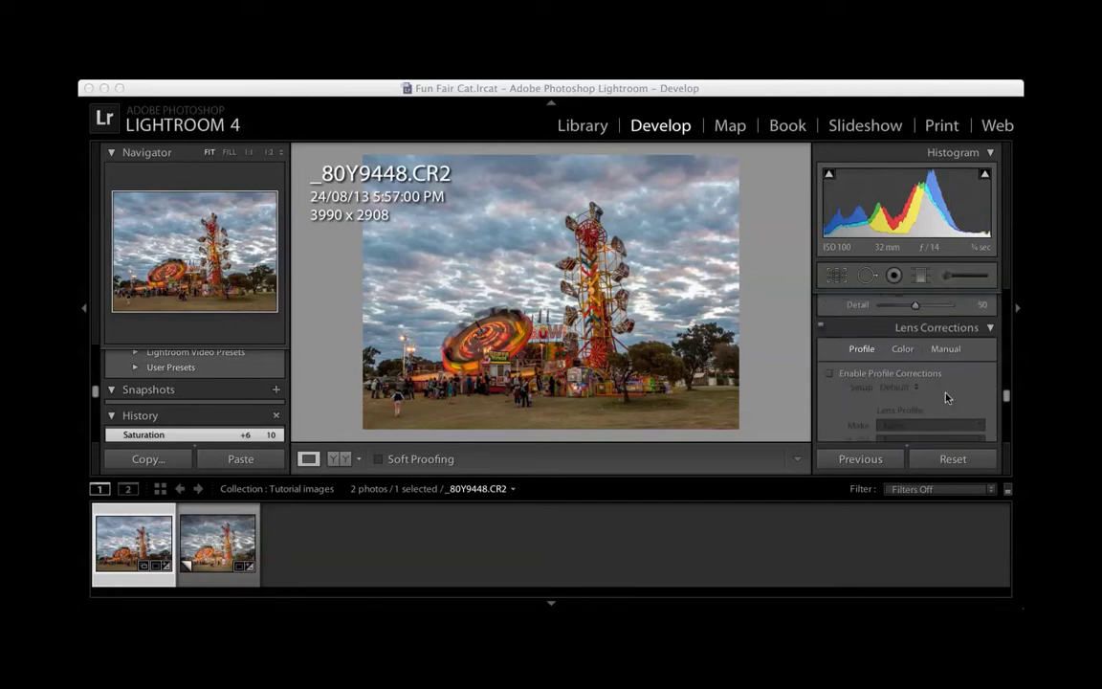
scroll(947, 398, "up", 4)
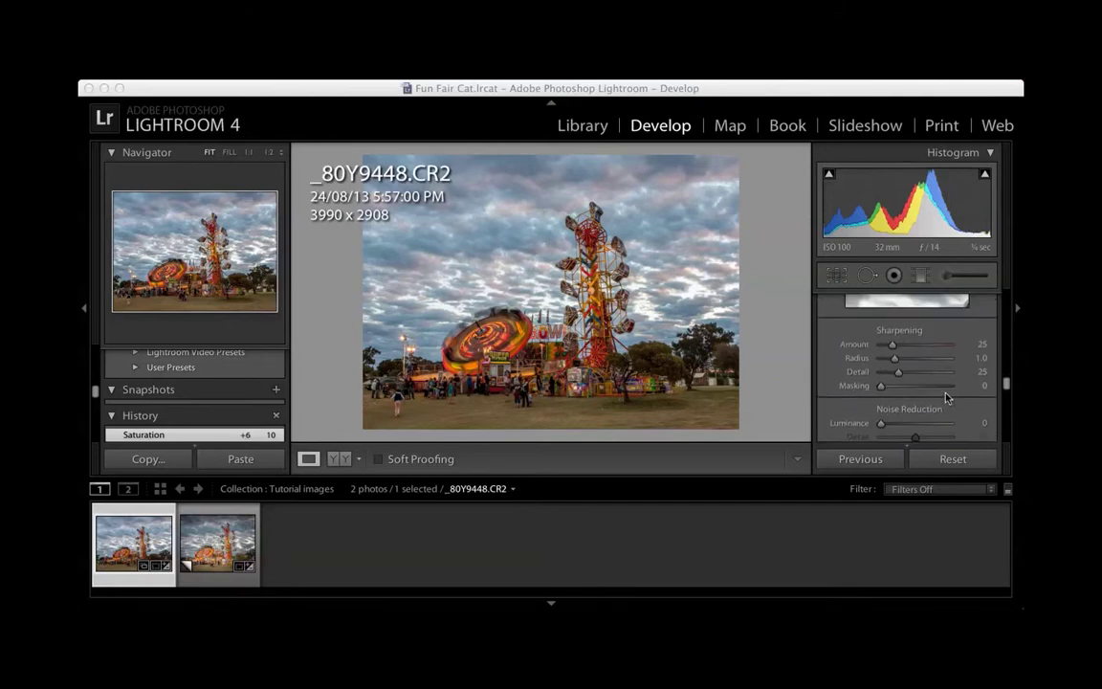
scroll(947, 397, "down", 8)
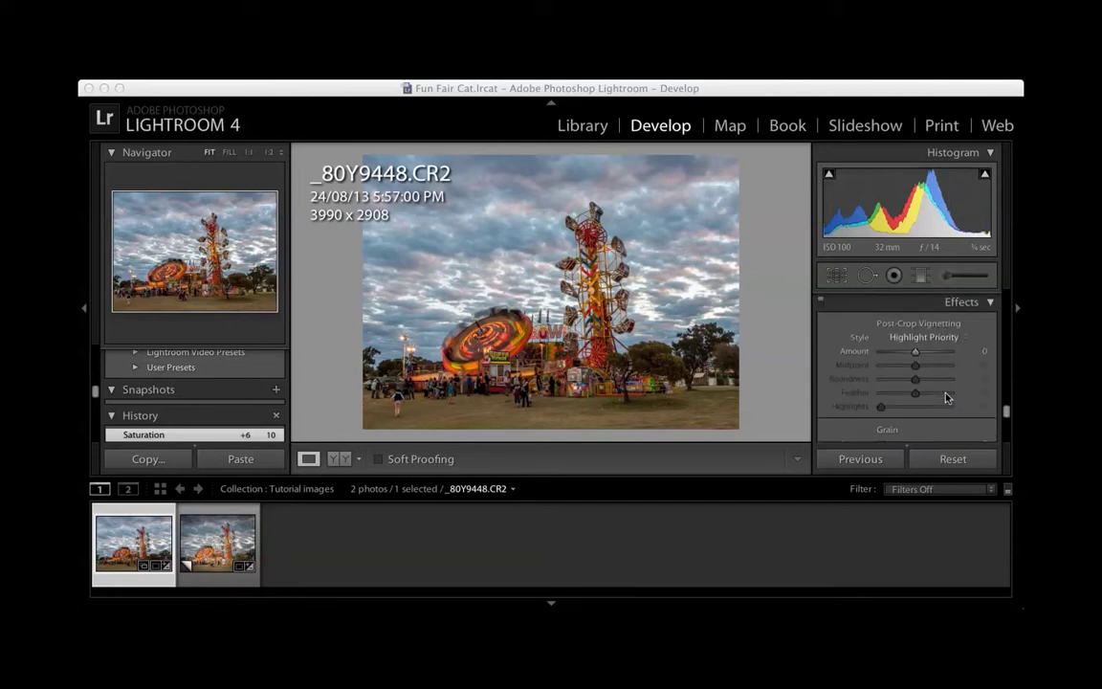
left_click_drag(915, 352, 913, 359)
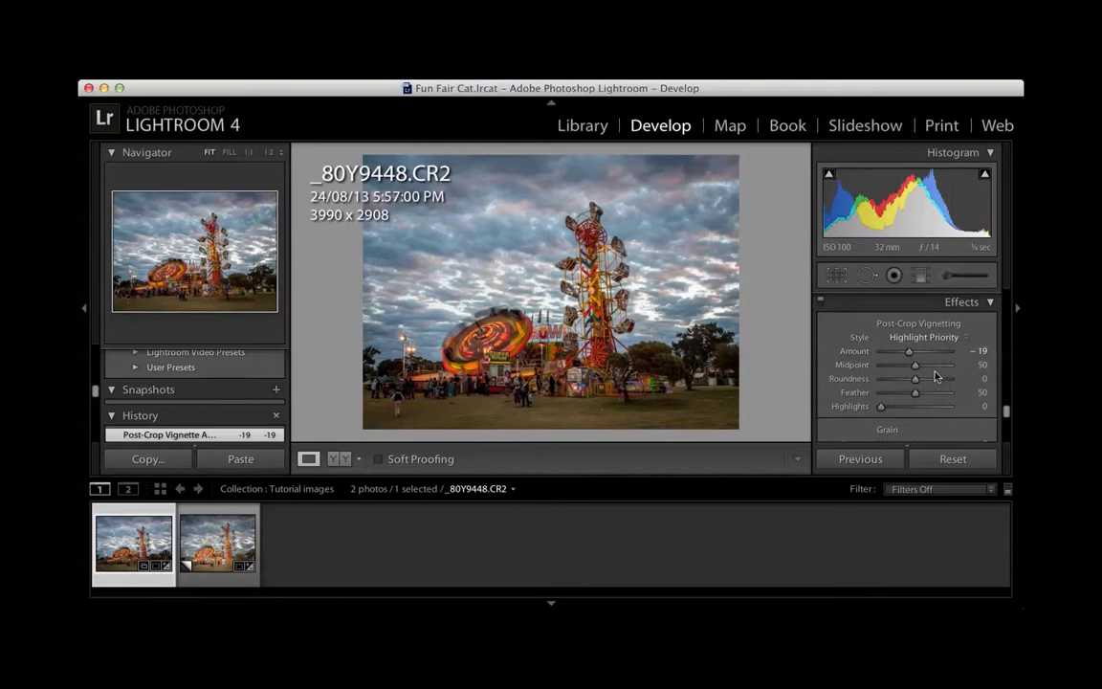
- Brush an adjustment with Exposure 0.64 over the grassy foreground, hiding the edit pins while painting
scroll(936, 376, "up", 10)
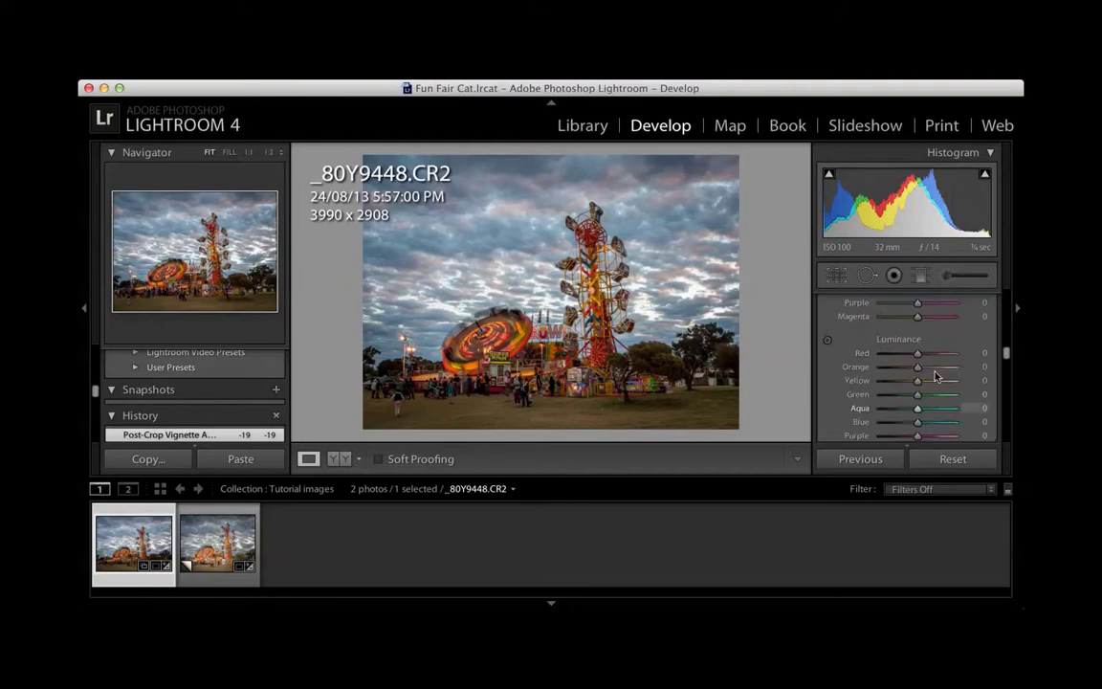
scroll(935, 376, "up", 6)
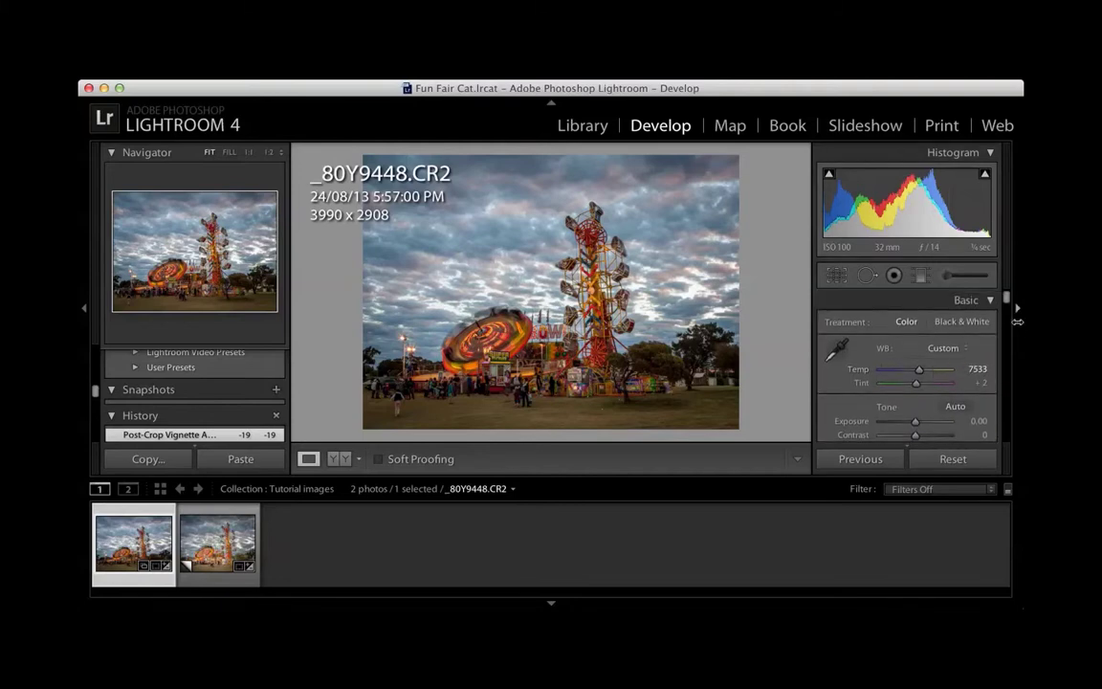
left_click(948, 276)
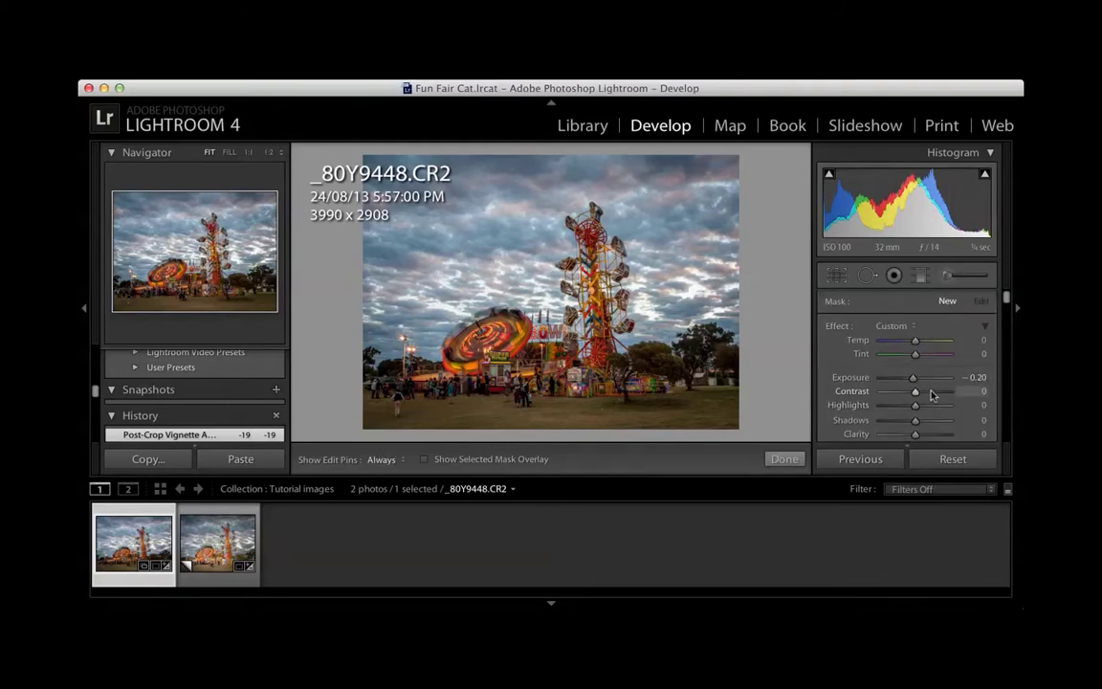
left_click_drag(914, 377, 922, 378)
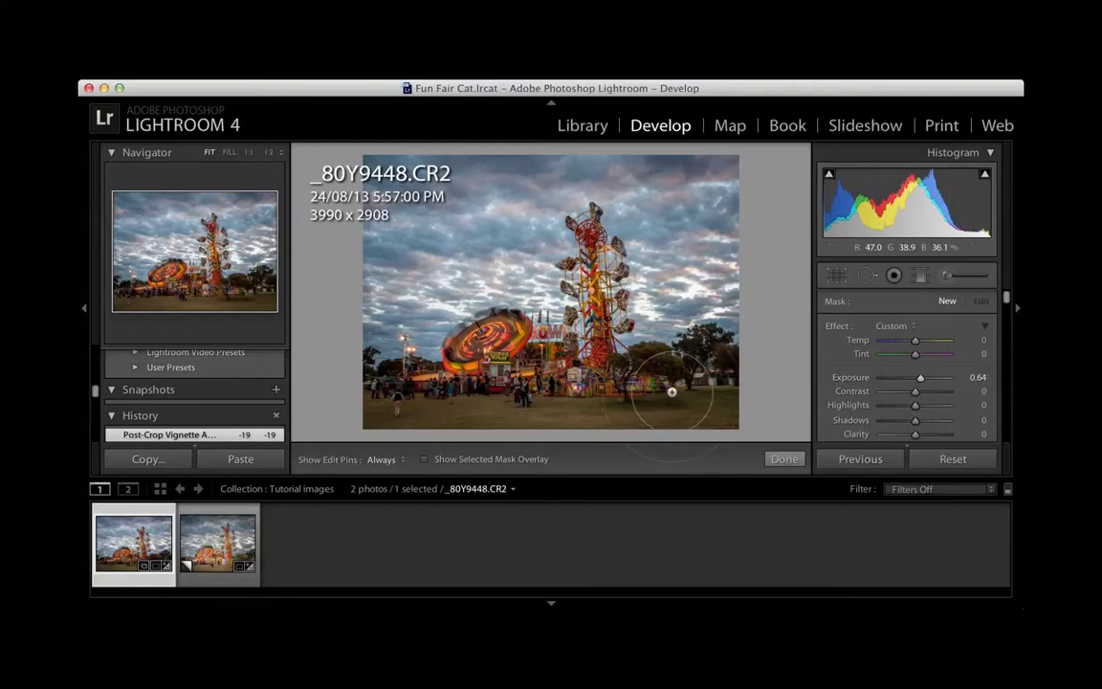
key("h")
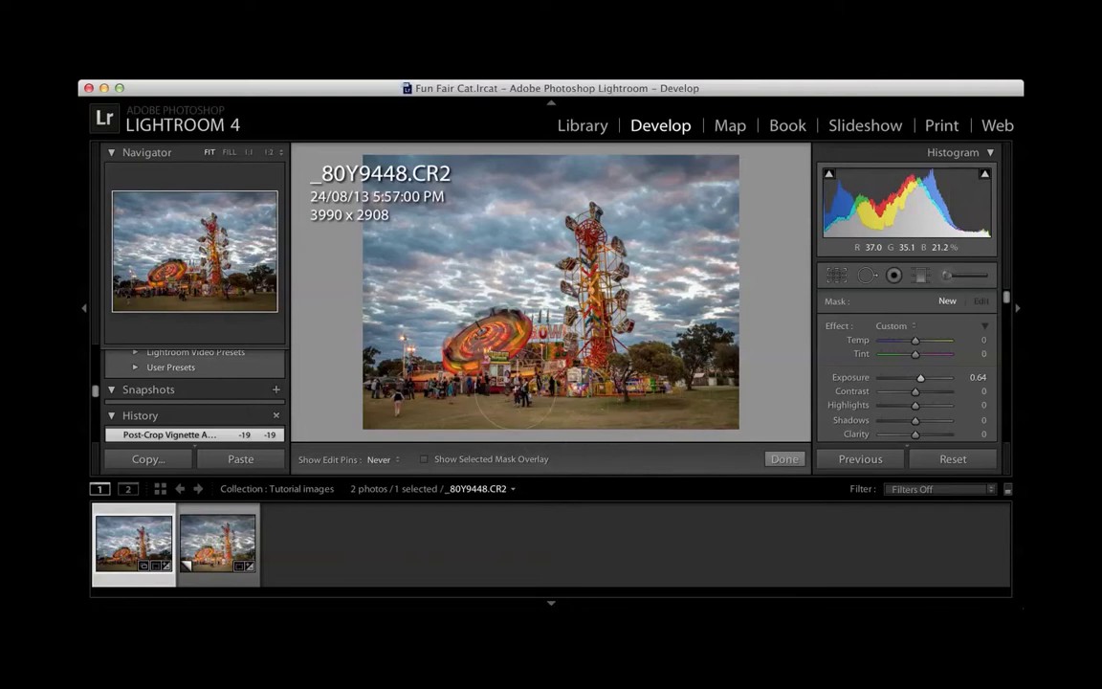
left_click_drag(698, 388, 584, 405)
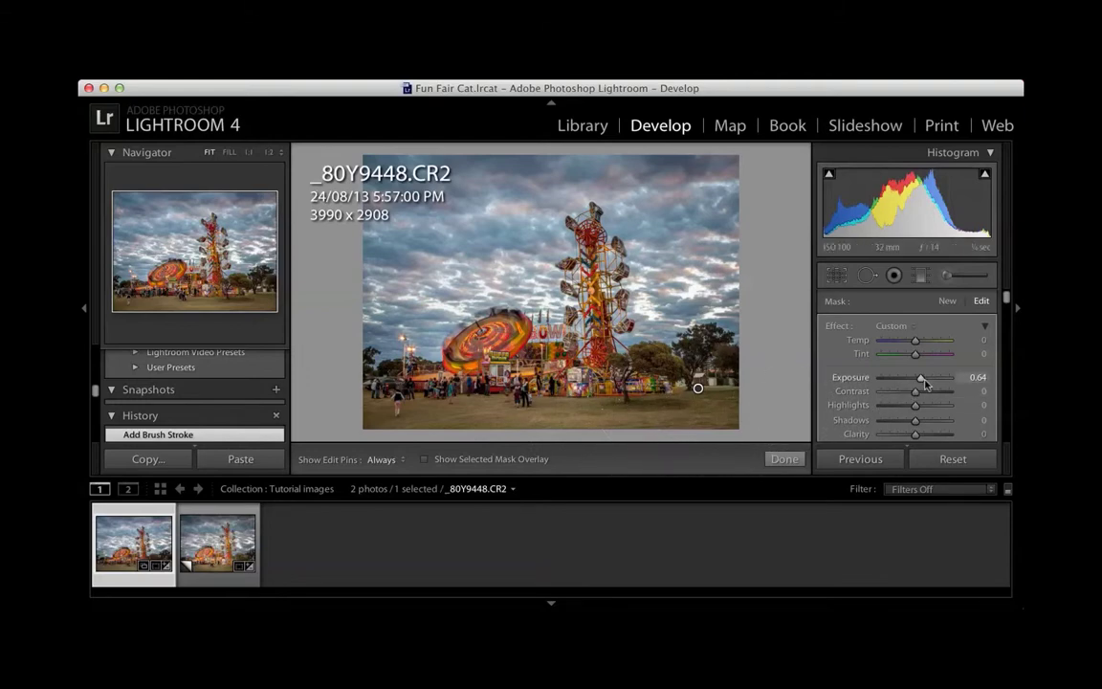
- Set the foreground brush adjustment's Exposure to 0.82, Contrast to 16 and Clarity to 14, and close the brush
left_click_drag(924, 382, 925, 383)
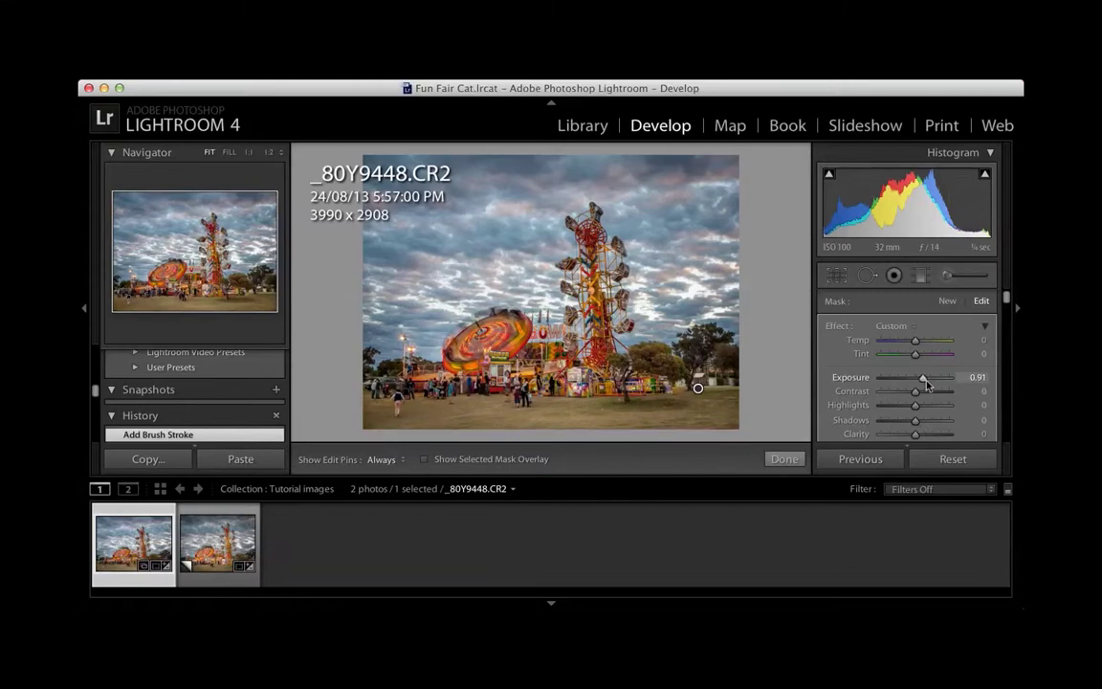
left_click_drag(926, 384, 925, 384)
left_click_drag(915, 396, 919, 401)
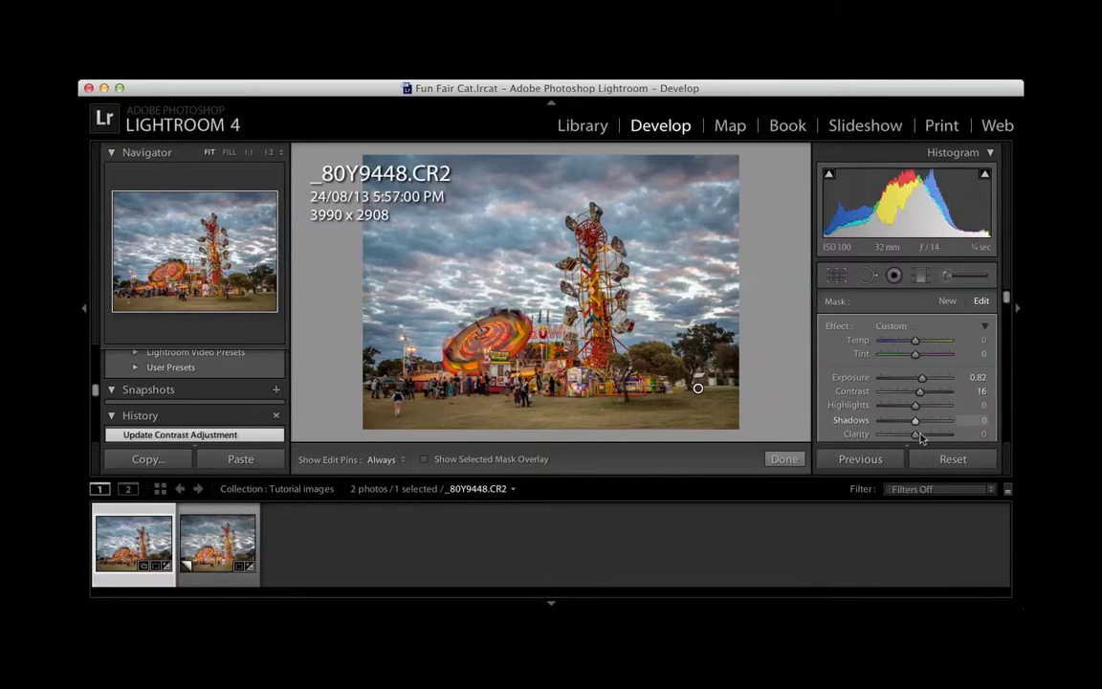
scroll(921, 437, "down", 3)
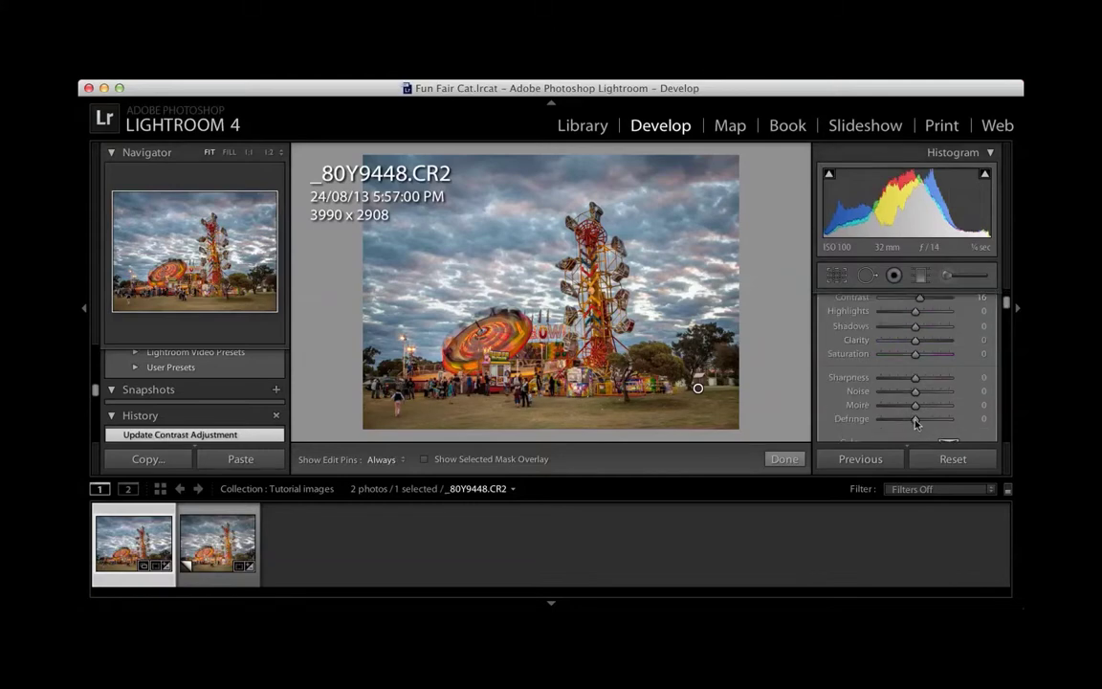
left_click_drag(916, 341, 919, 342)
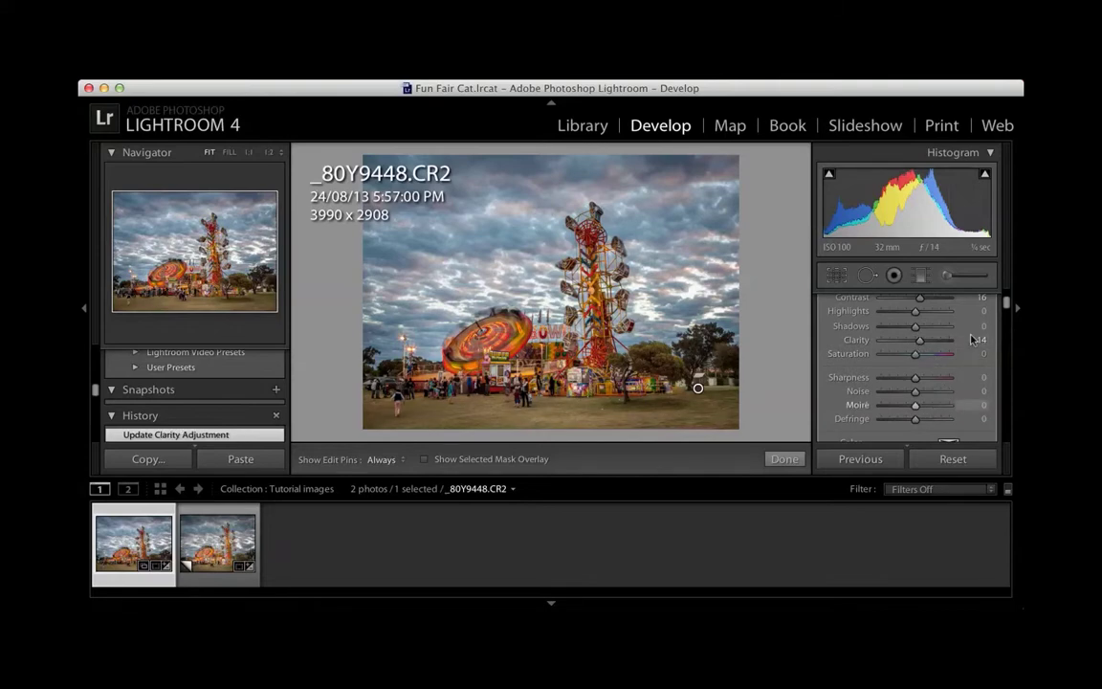
left_click(947, 276)
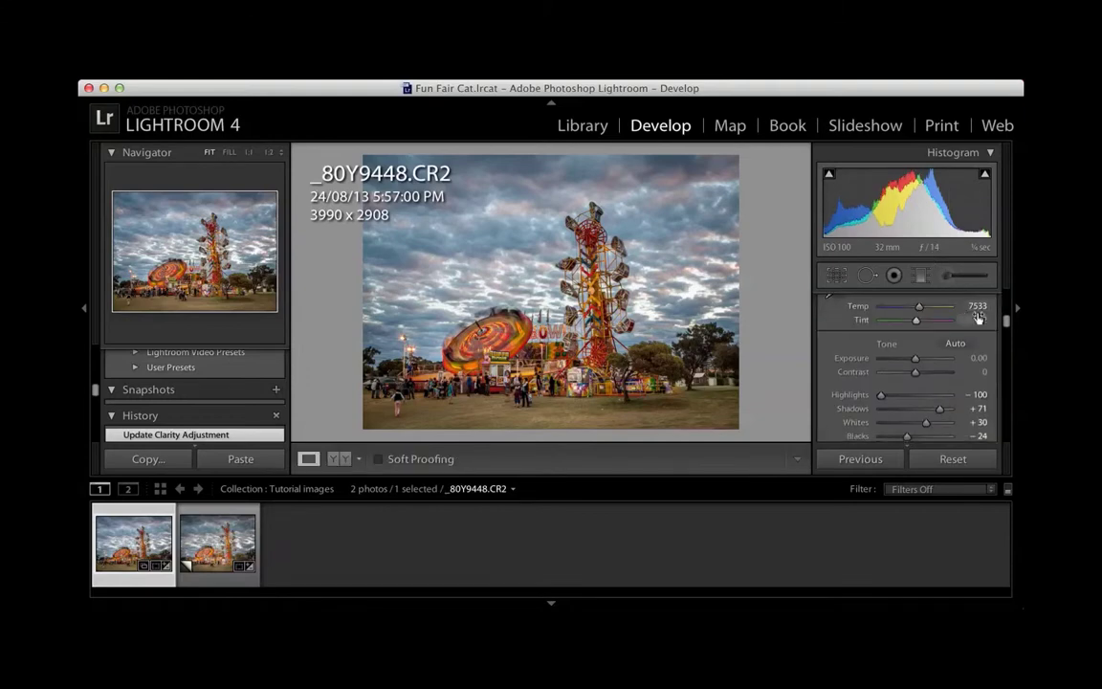
- Inspect the fairground rides at 1:1 magnification and review the photo's Basic tone and presence settings
scroll(943, 354, "down", 5)
scroll(944, 359, "up", 5)
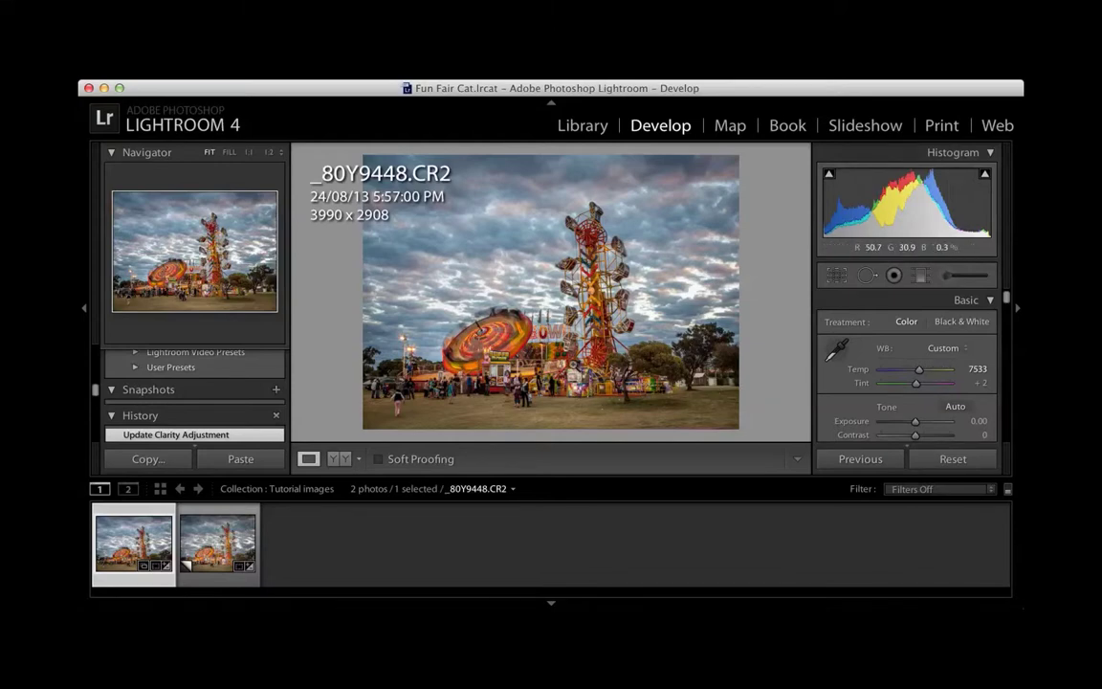
left_click(584, 369)
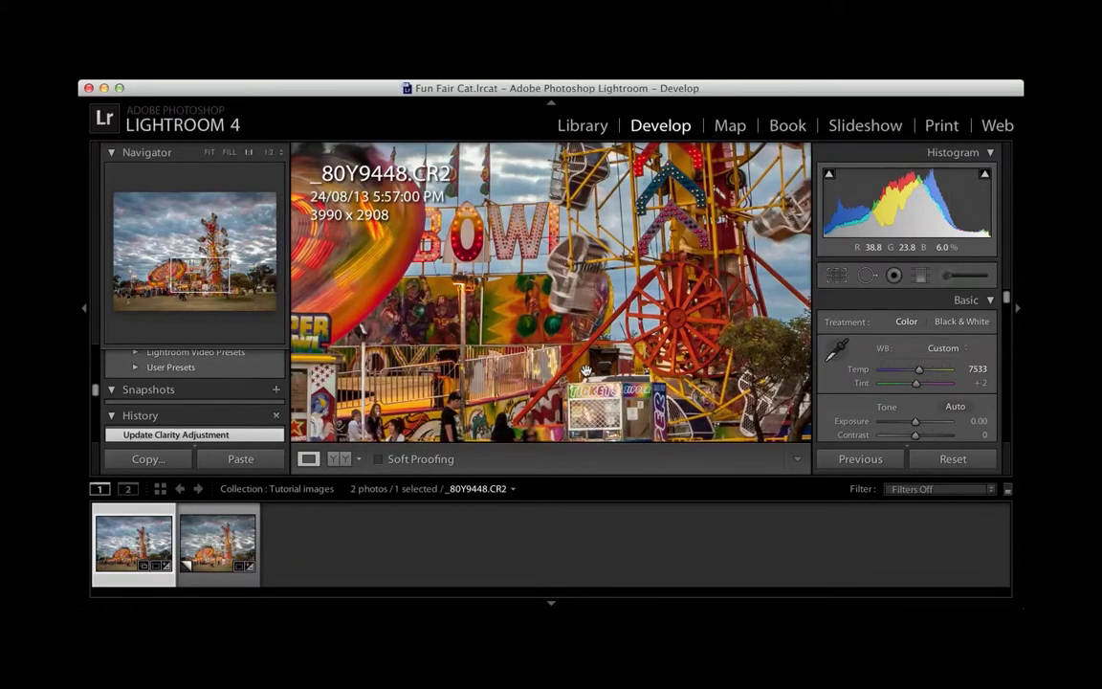
left_click(585, 370)
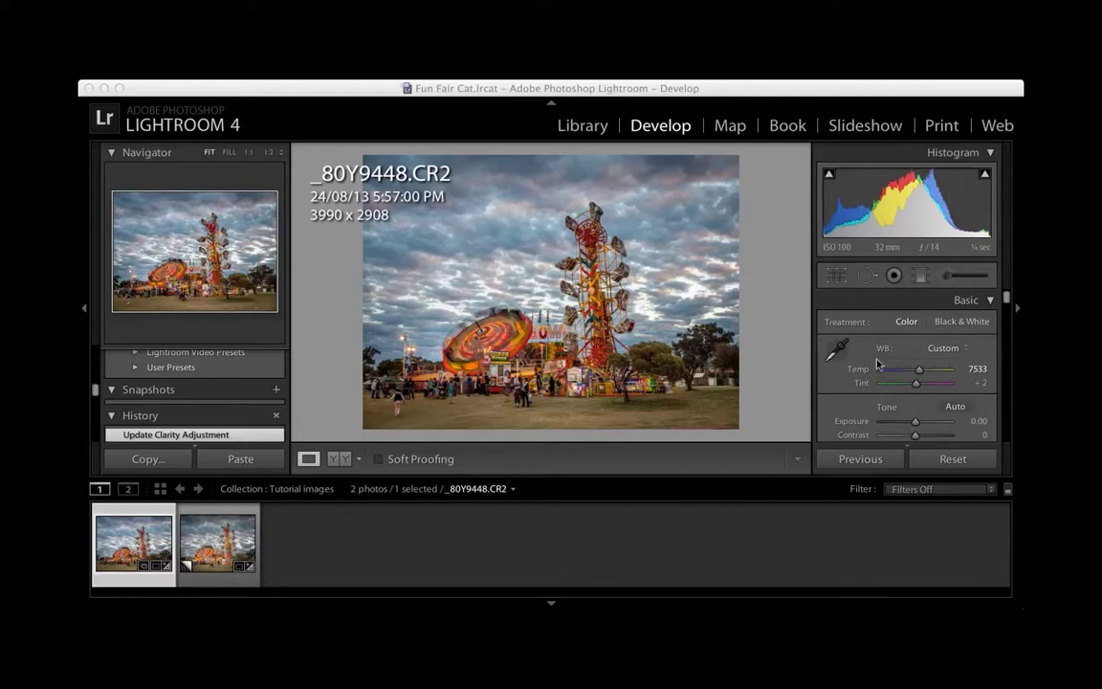
scroll(927, 385, "down", 4)
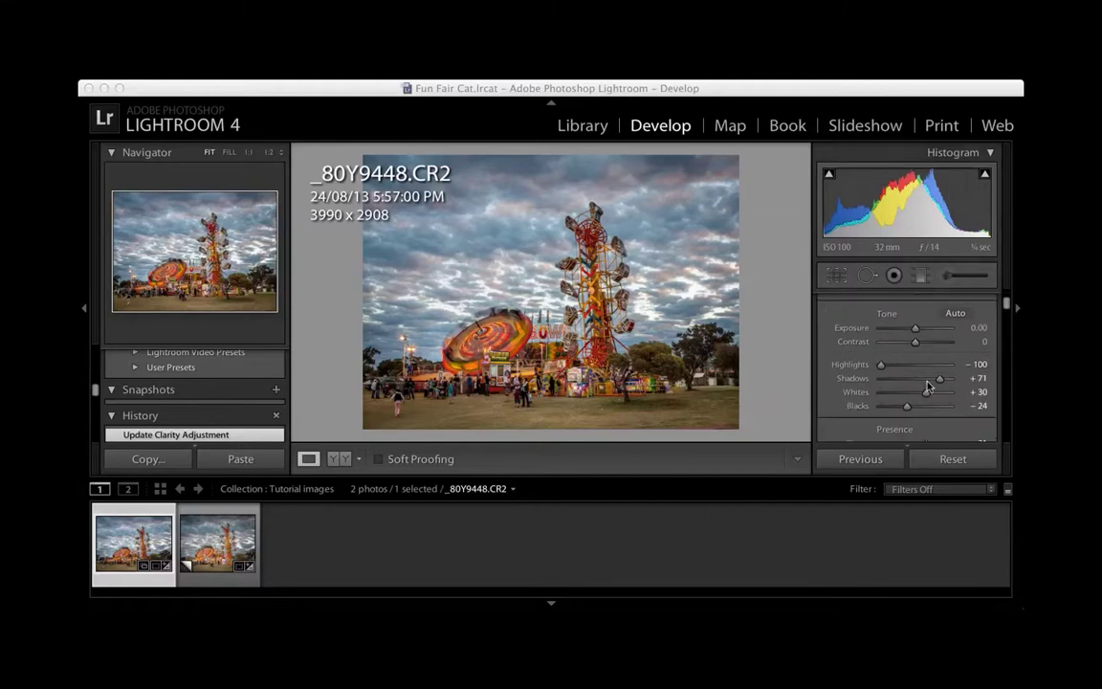
scroll(927, 386, "down", 2)
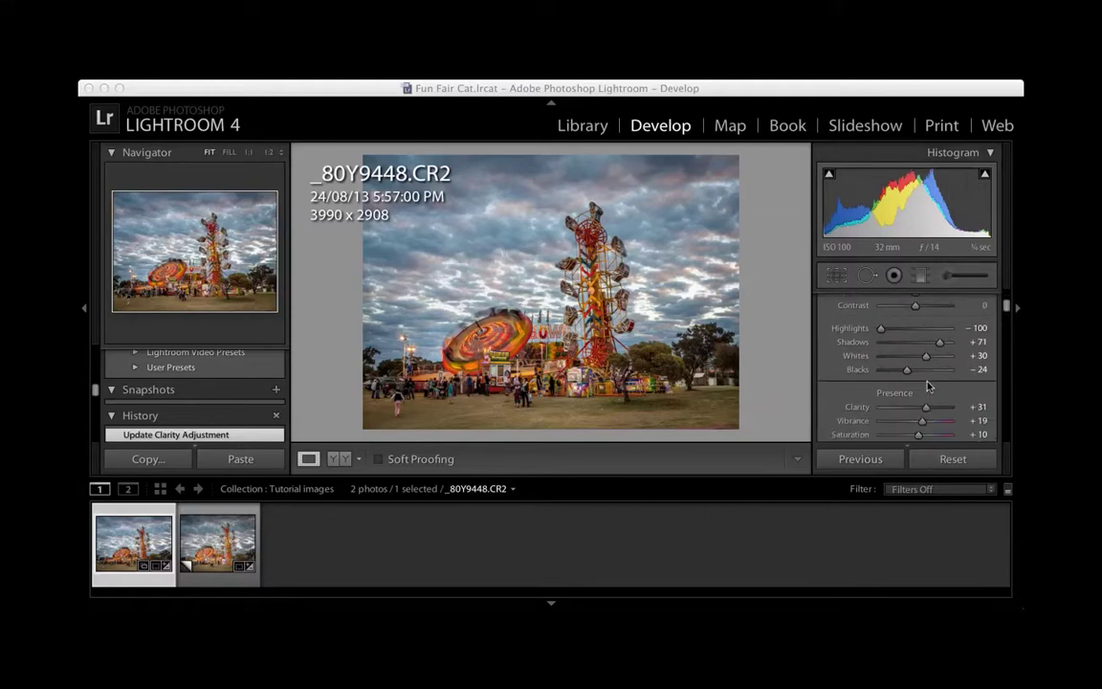
scroll(927, 385, "up", 6)
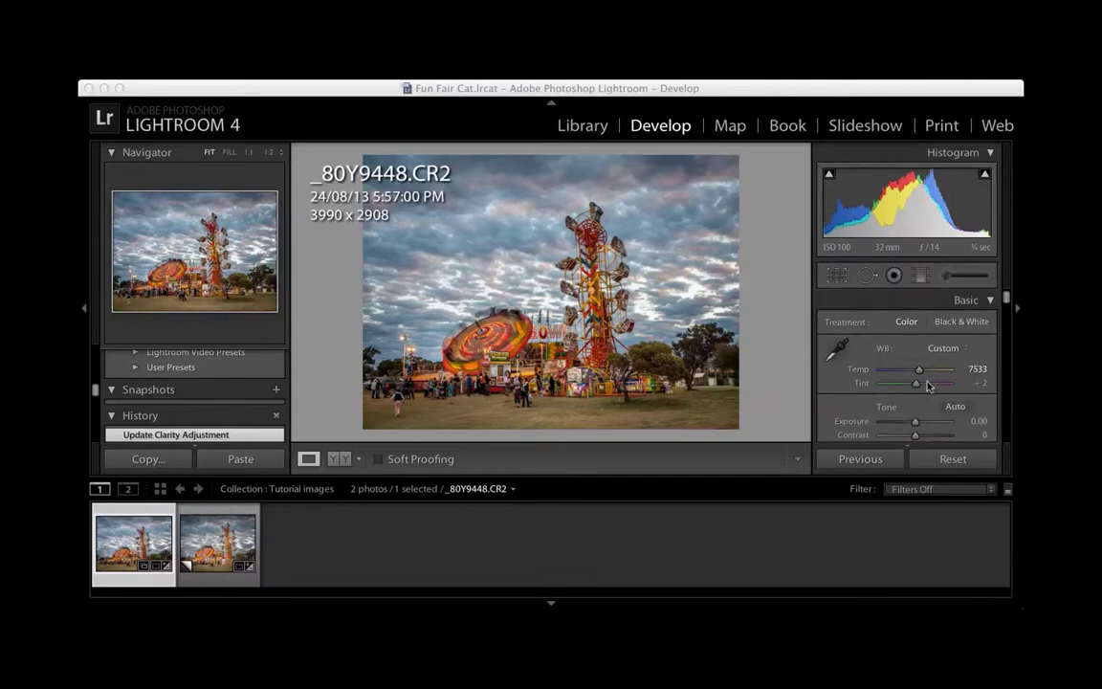
- Darken the upper sky with a graduated filter at Exposure -0.39, running from the photo's top edge down to the tower ride's upper part
left_click(922, 276)
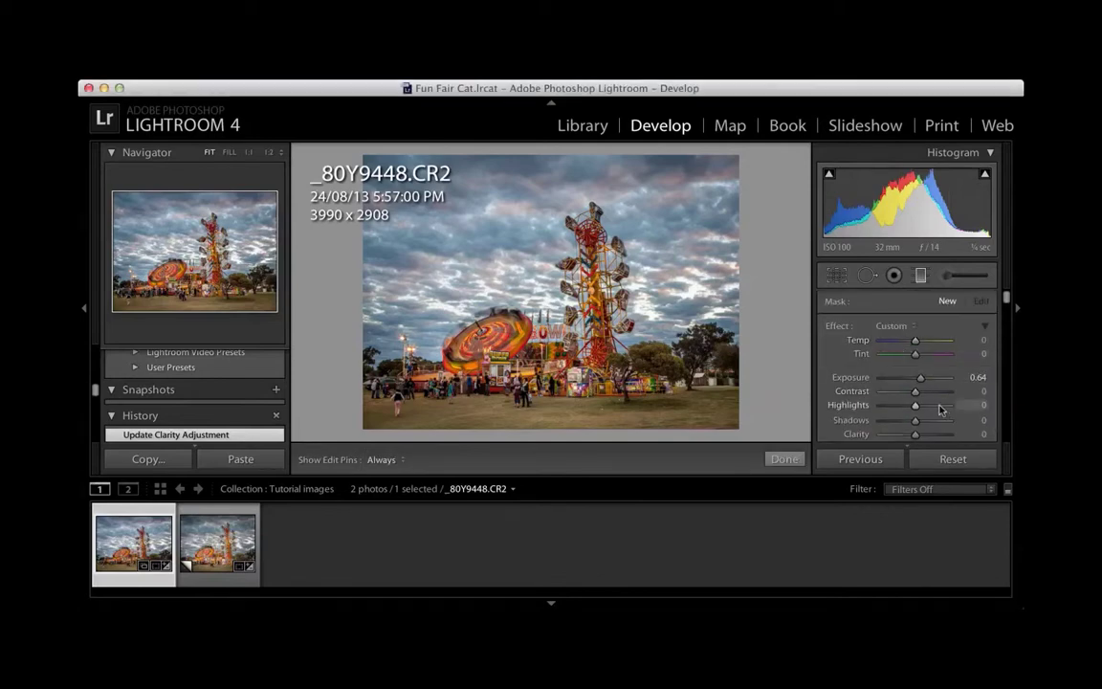
left_click_drag(924, 384, 915, 384)
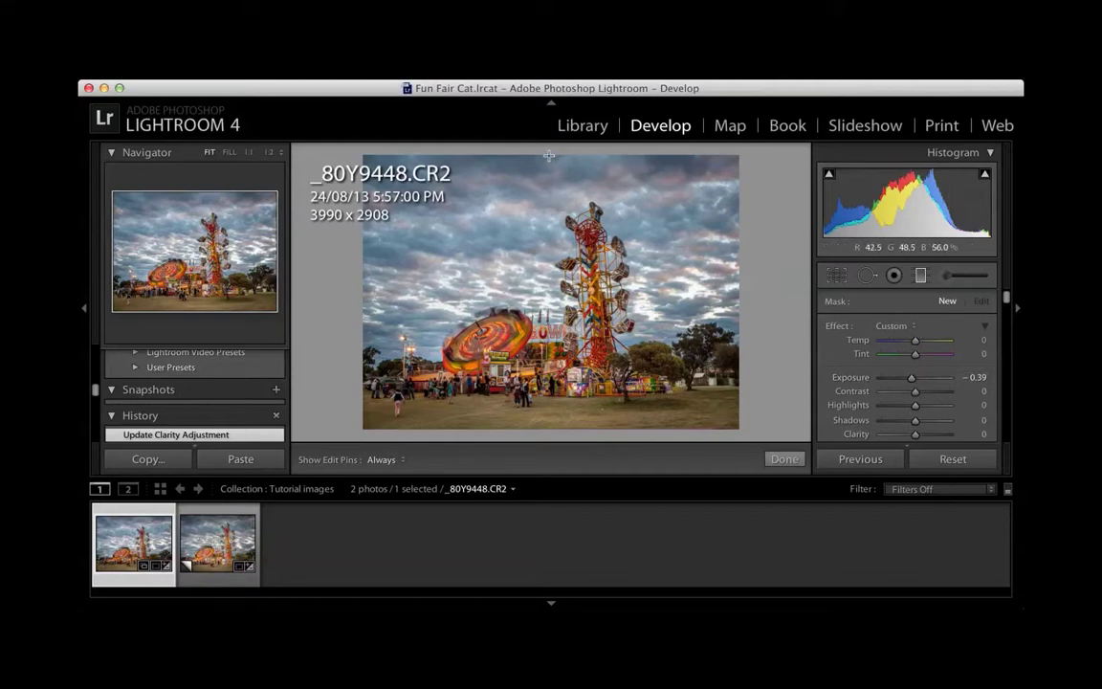
left_click_drag(548, 161, 550, 249)
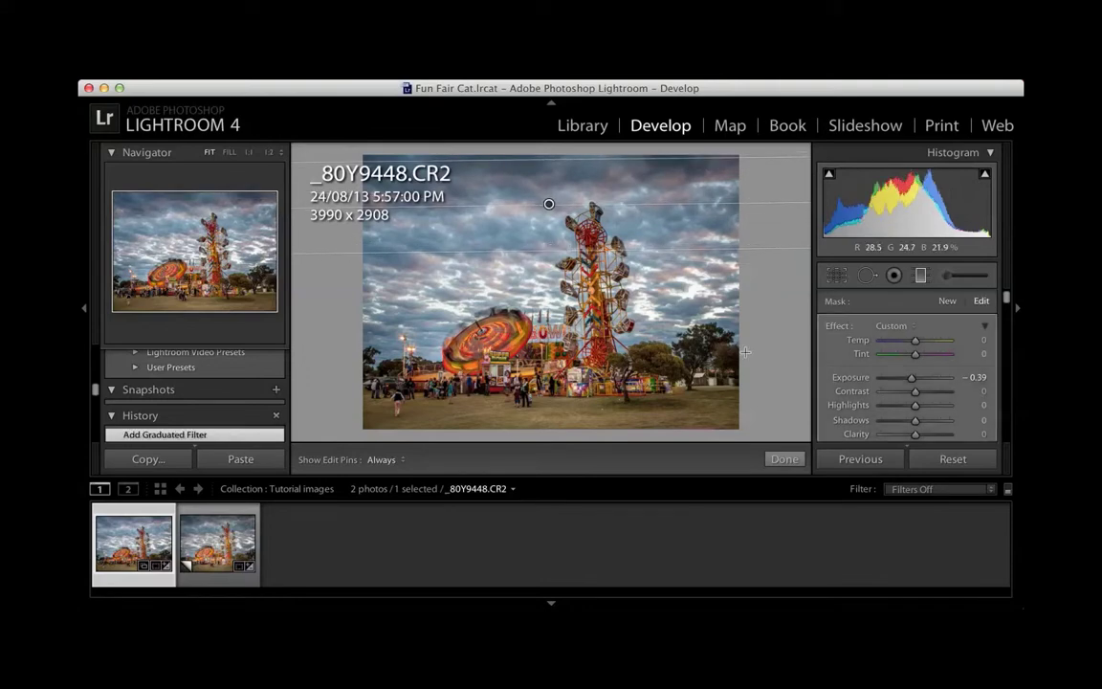
left_click(921, 277)
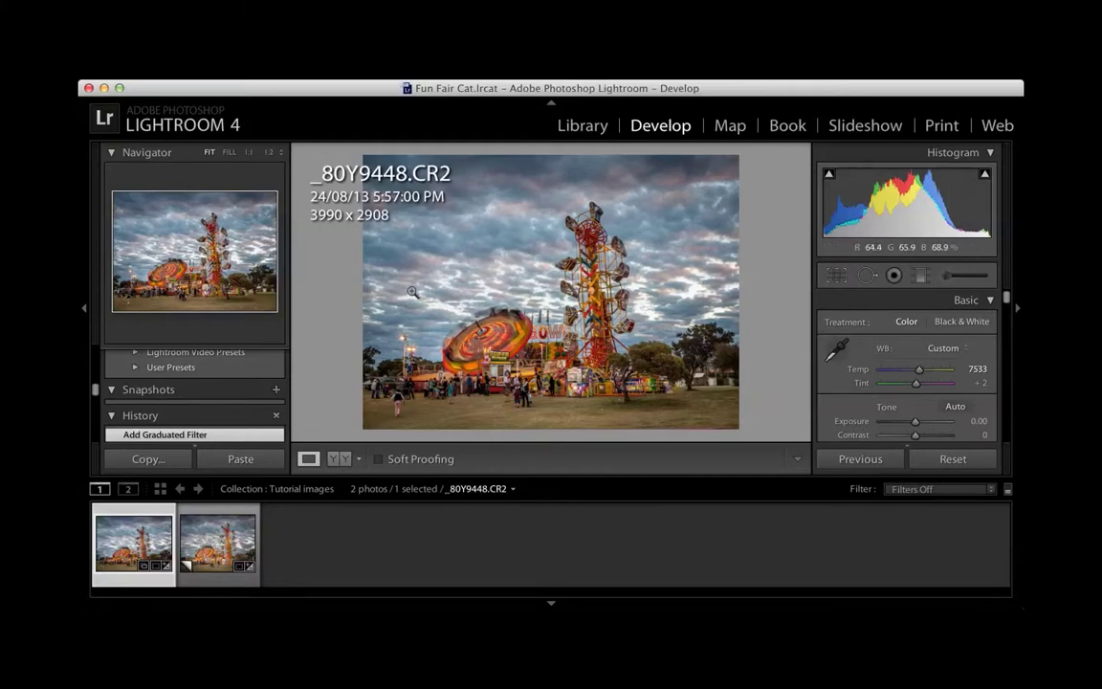
- Brush an adjustment with Exposure -0.32 over the bright clouds, starting beside the tower ride, with the edit pins hidden while painting
left_click(919, 274)
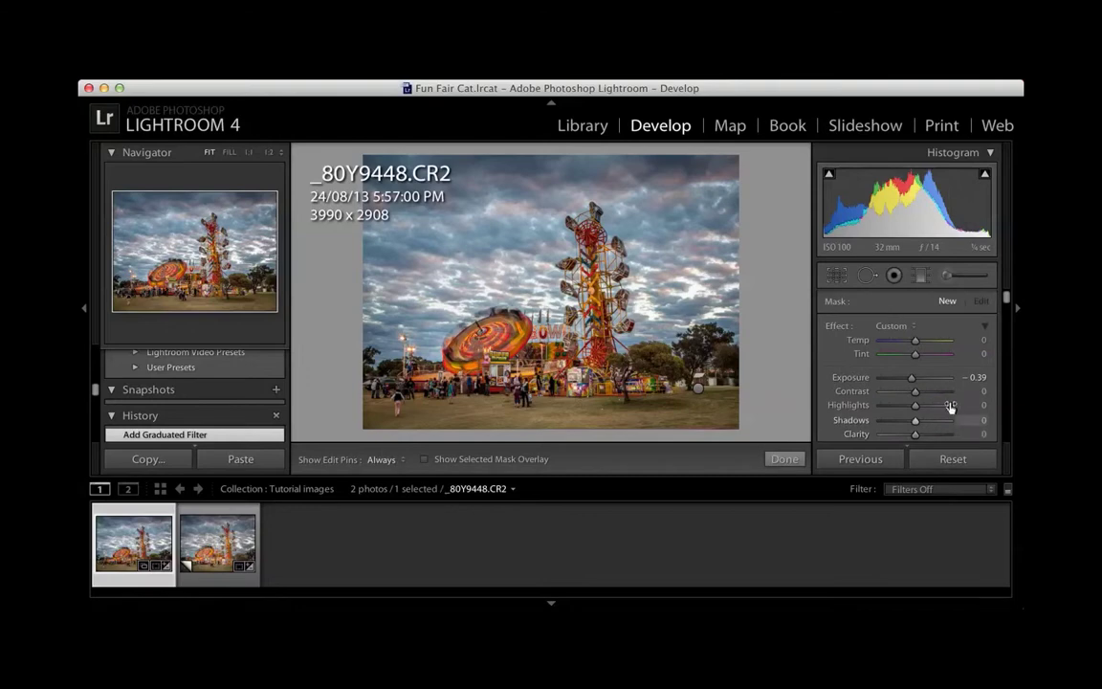
left_click_drag(911, 380, 914, 380)
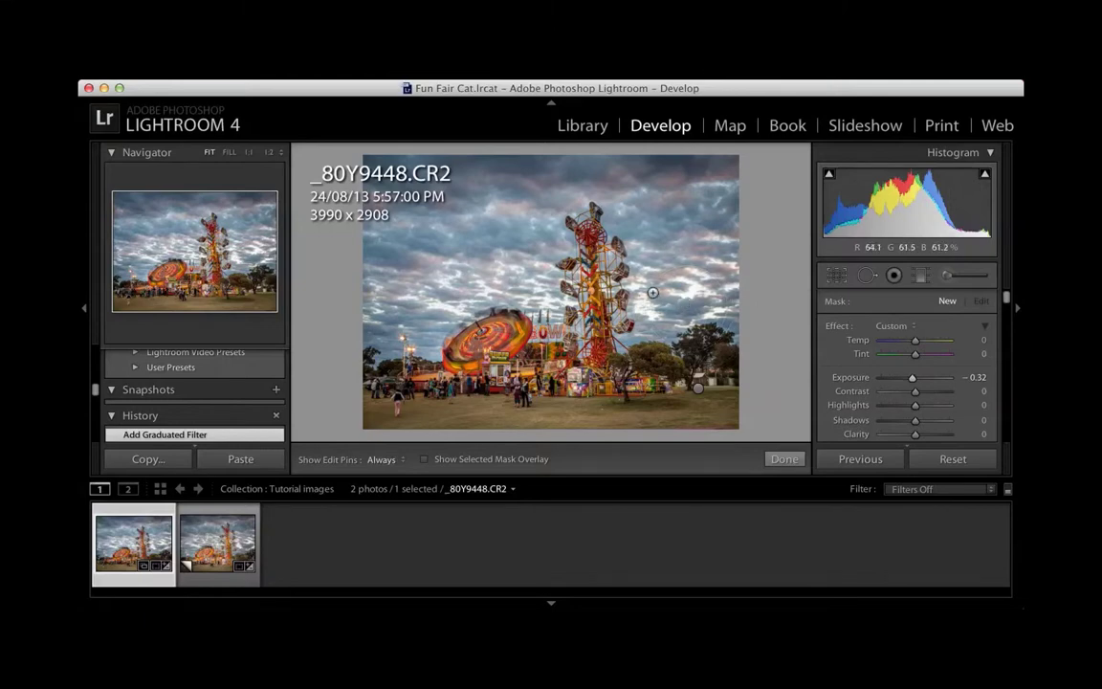
key("h")
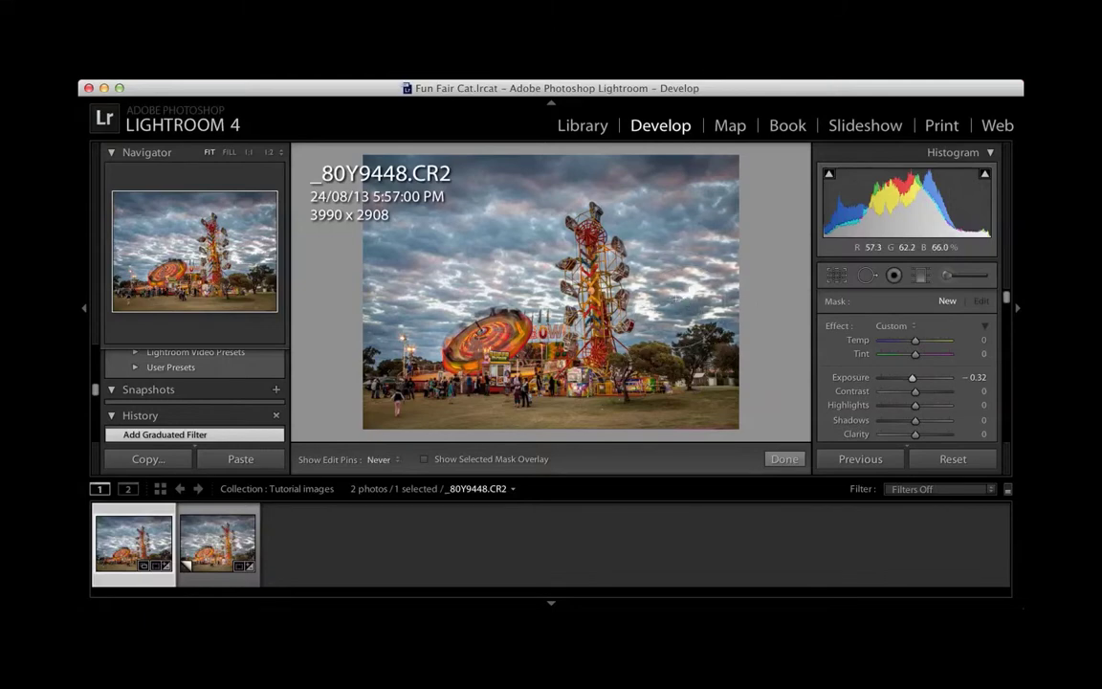
left_click(686, 301)
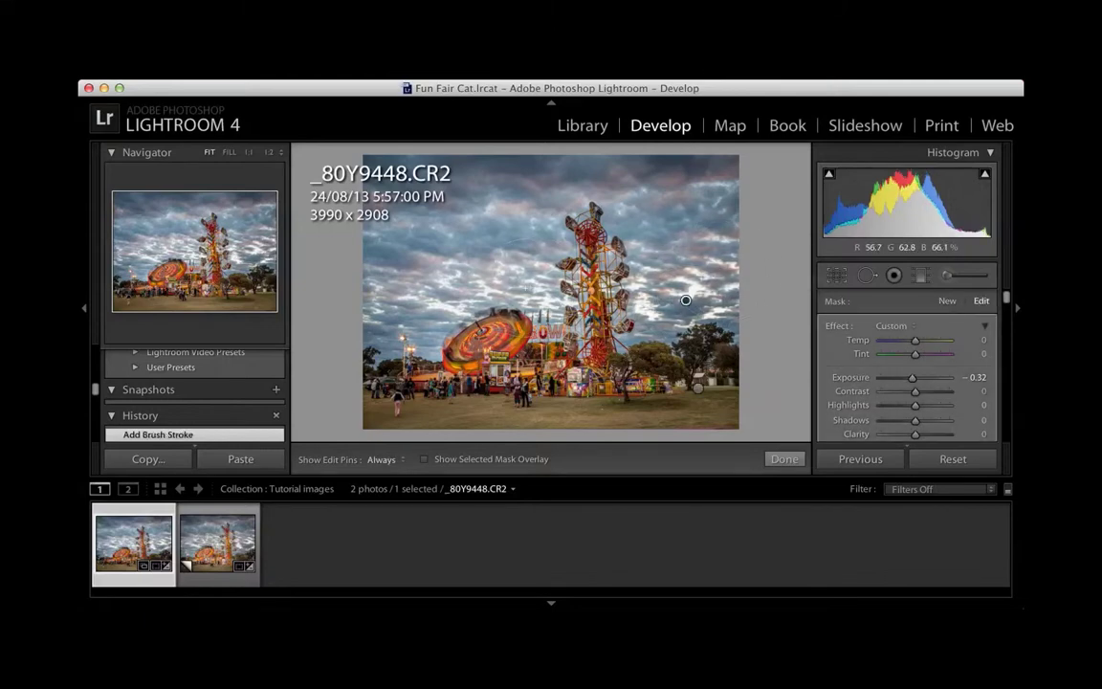
key("h")
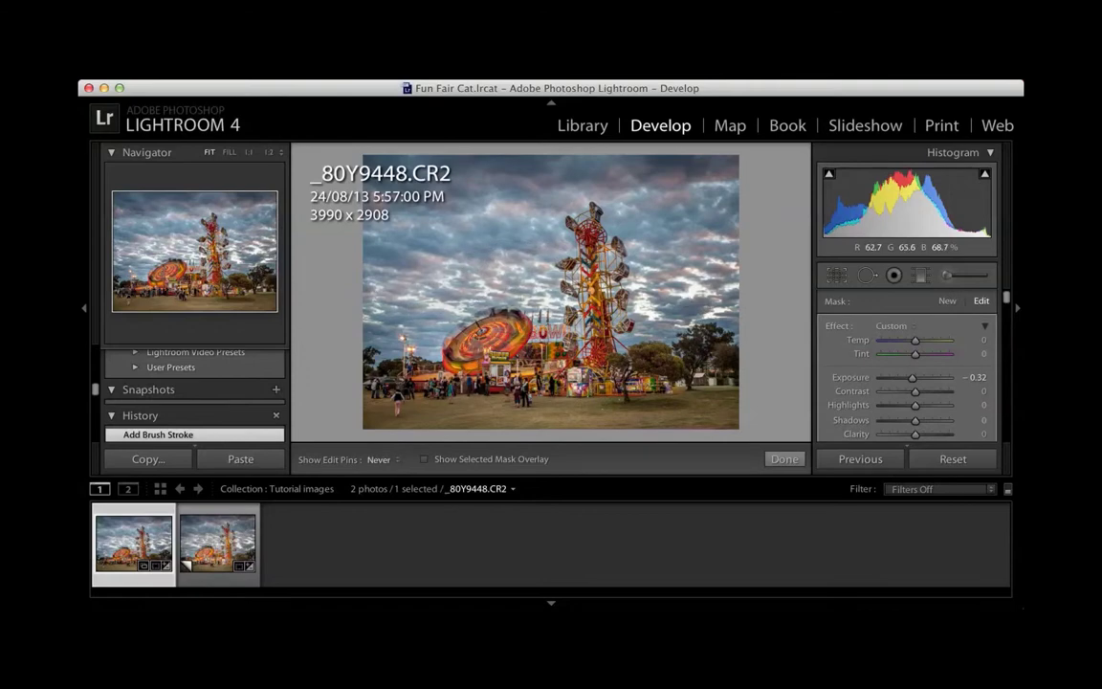
key("h")
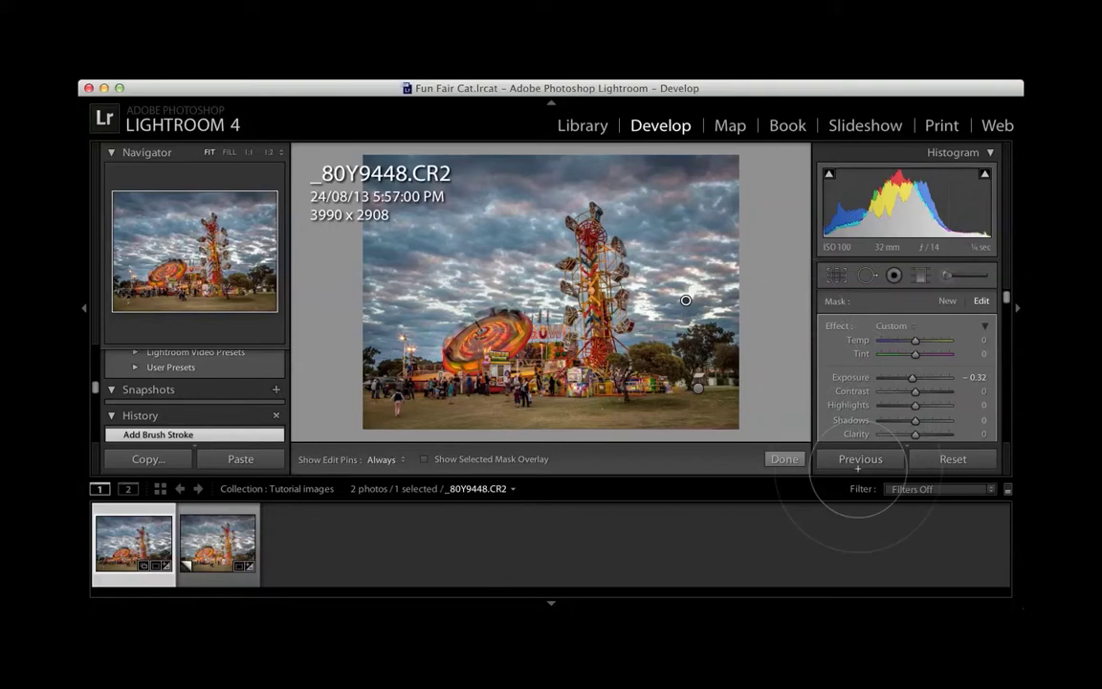
- Start a new adjustment brush mask, reset all its effect settings to zero, and bring the brush options into view
left_click(947, 301)
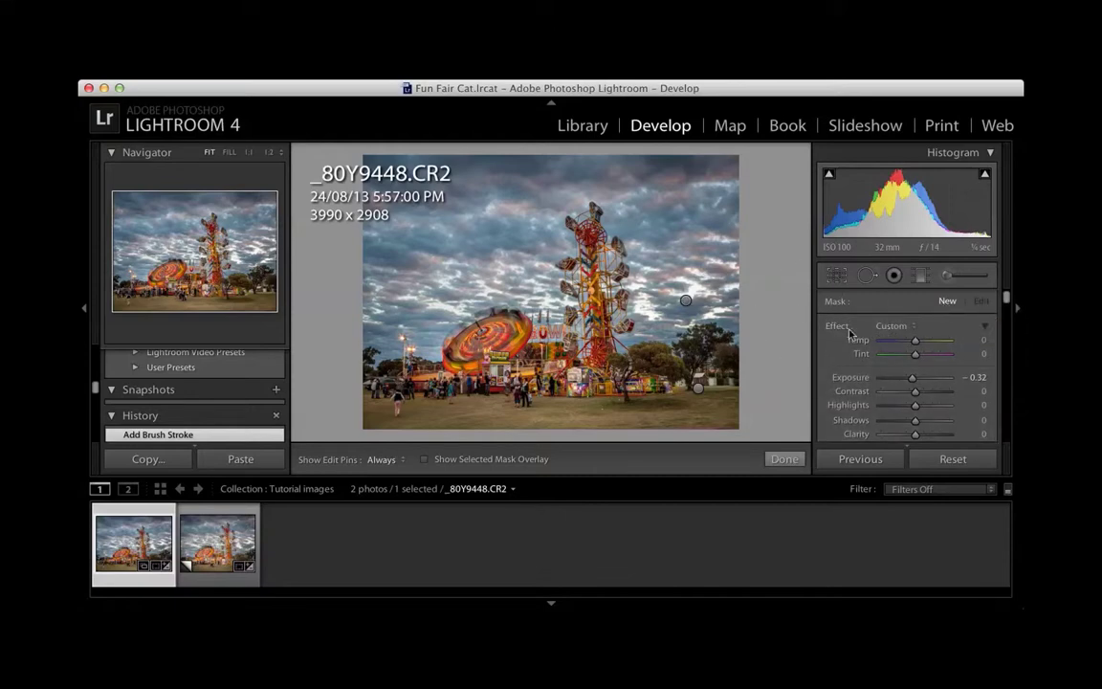
key("alt")
key("alt")
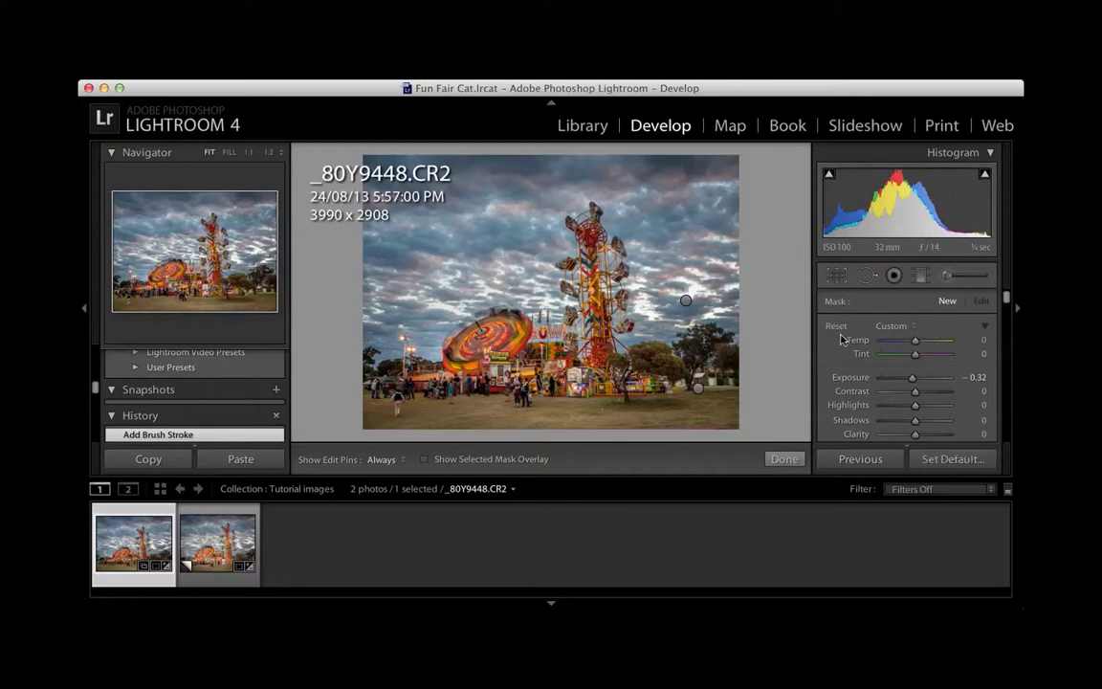
left_click(837, 327, "alt")
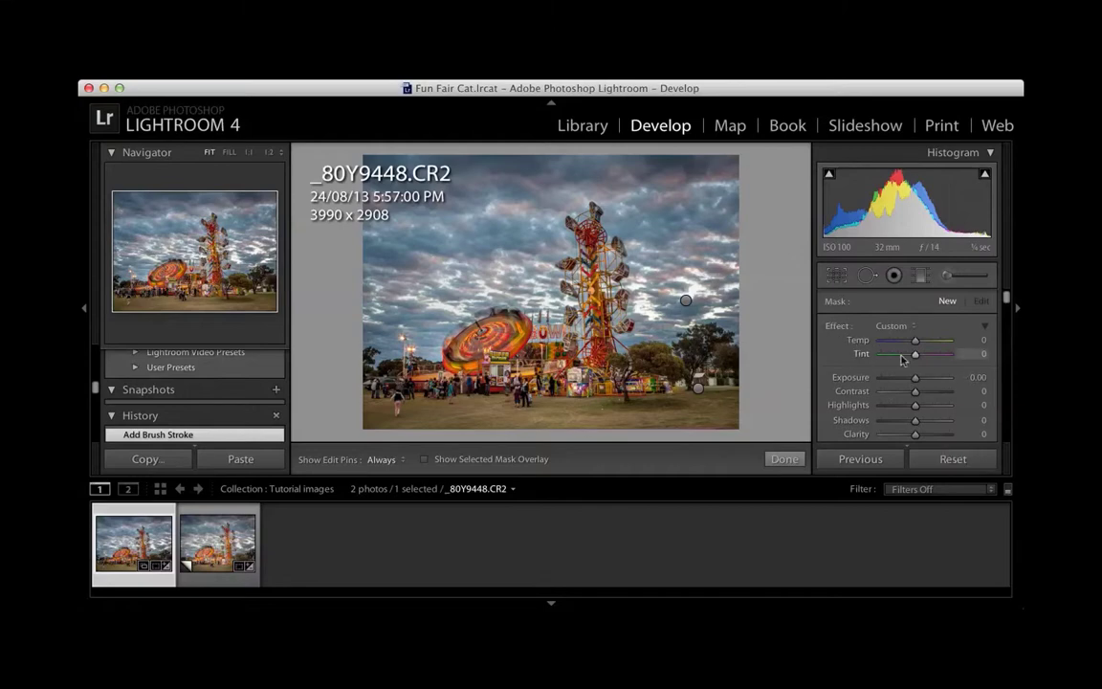
scroll(915, 377, "down", 5)
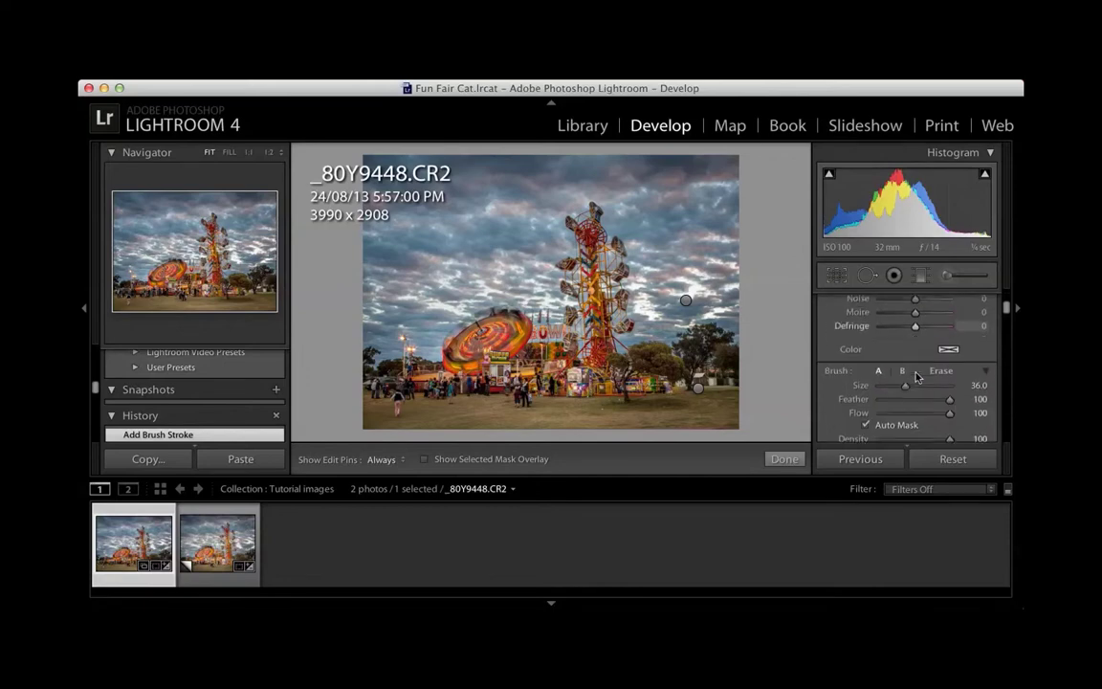
- Brush an adjustment with Exposure -0.16 over the grass below the trees beside the tower ride, checking it with the edit pins hidden
scroll(915, 377, "up", 4)
scroll(916, 377, "up", 1)
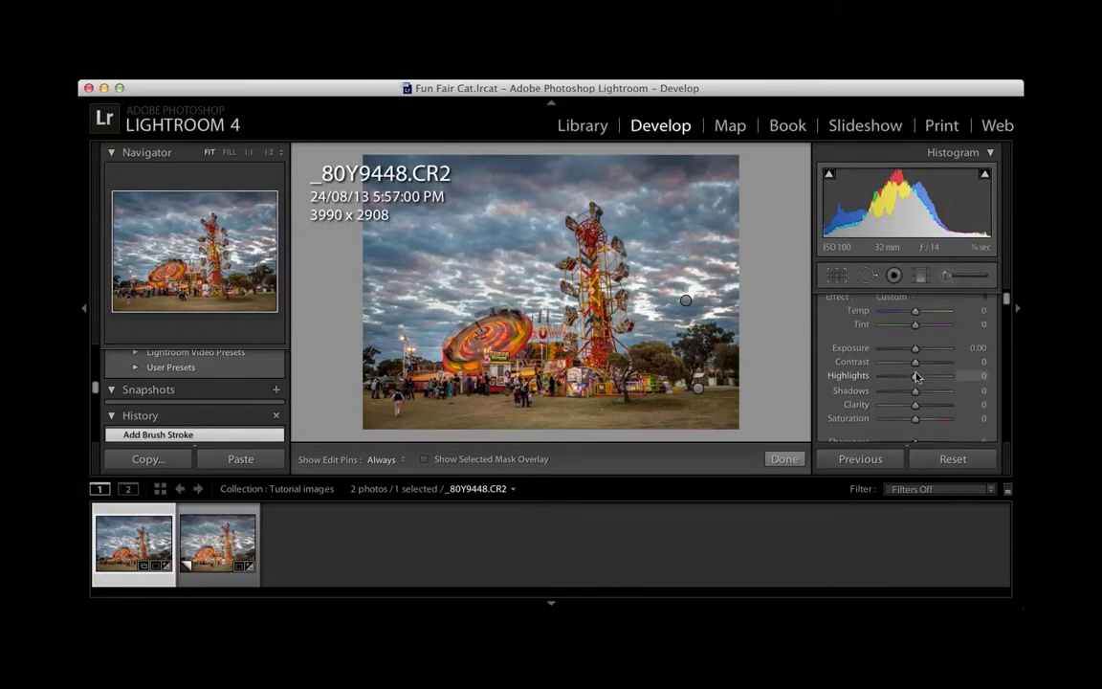
scroll(915, 377, "up", 1)
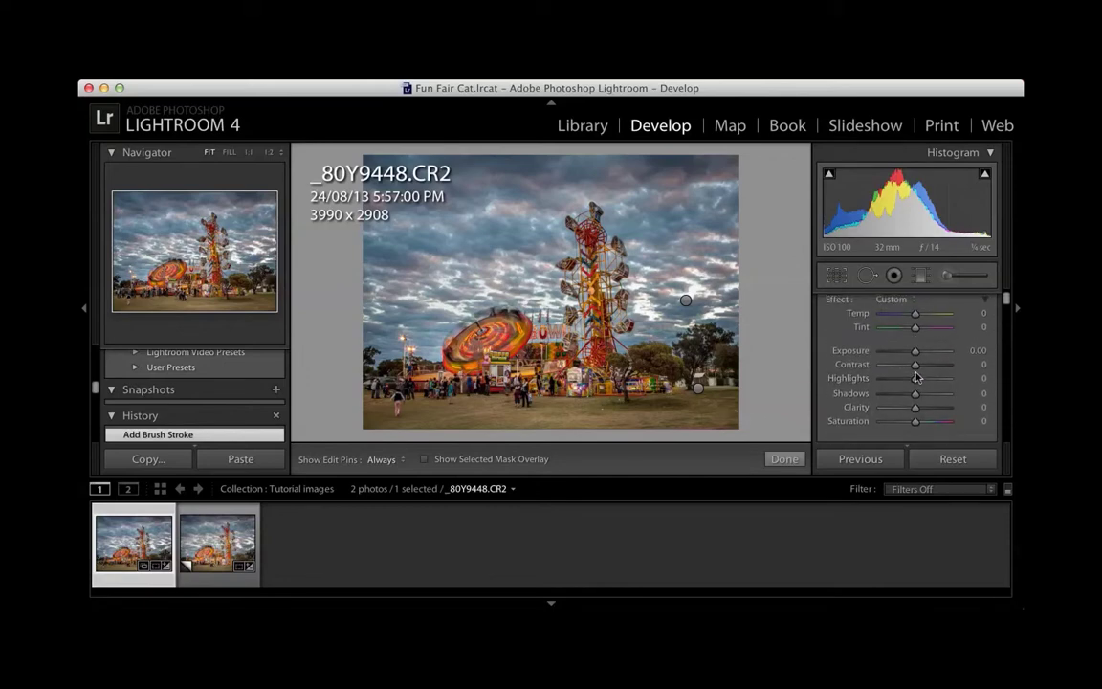
left_click_drag(916, 355, 915, 354)
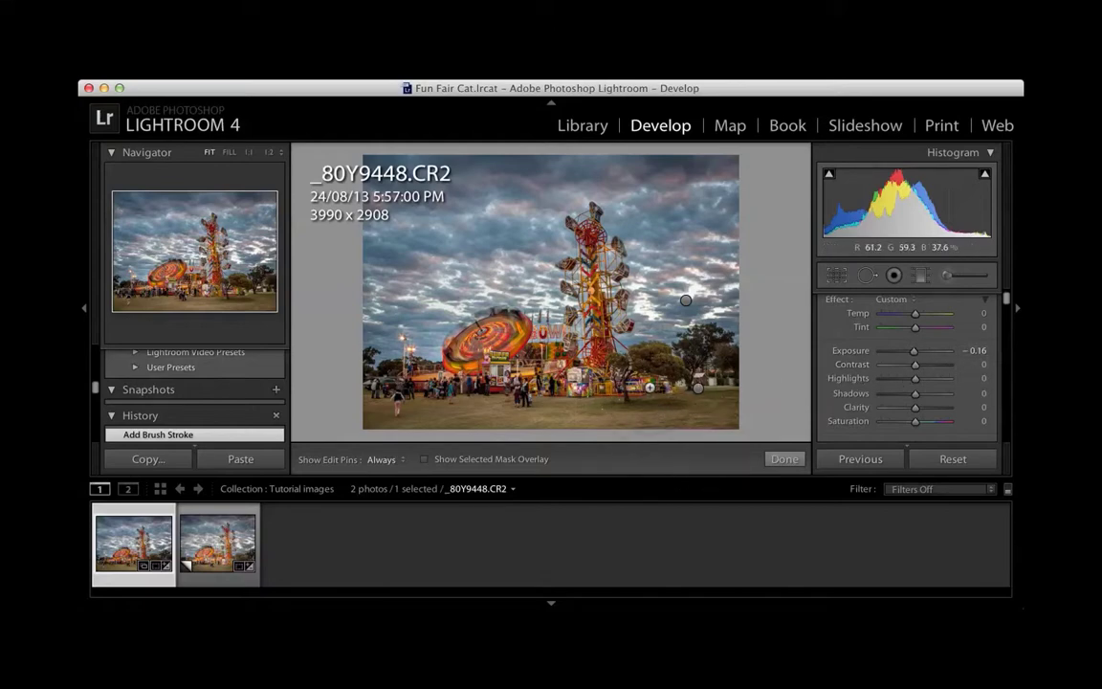
key("h")
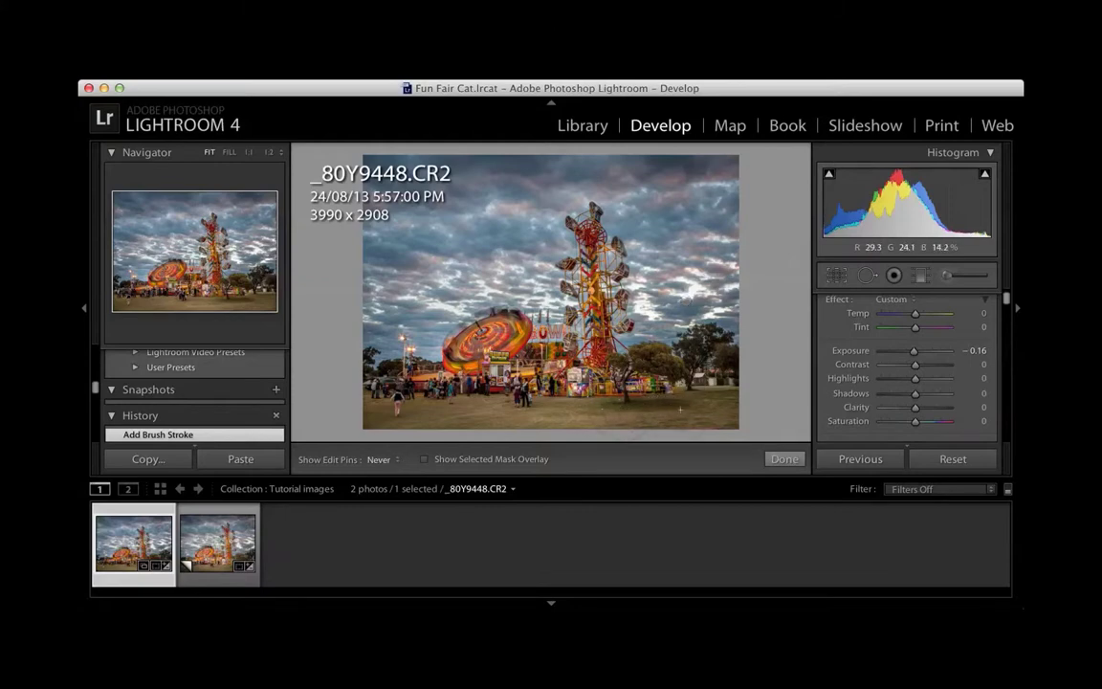
key("h")
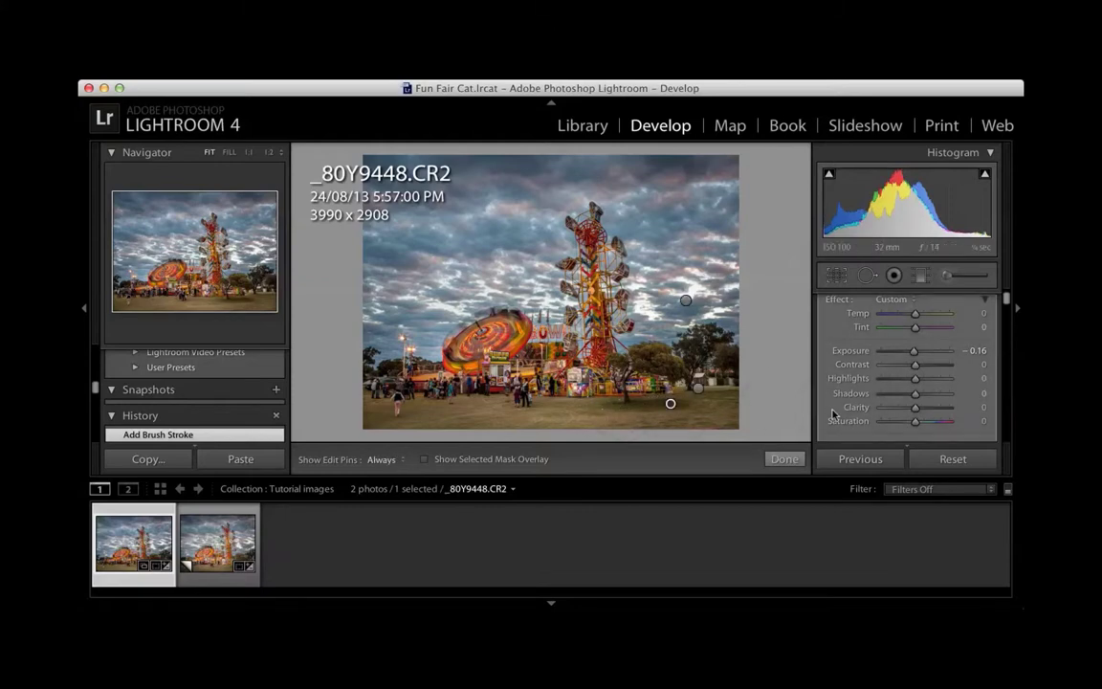
- Reset the grass brush's Exposure to 0.00, extend its mask across the foreground grass, and close the adjustment brush
double_click(917, 358)
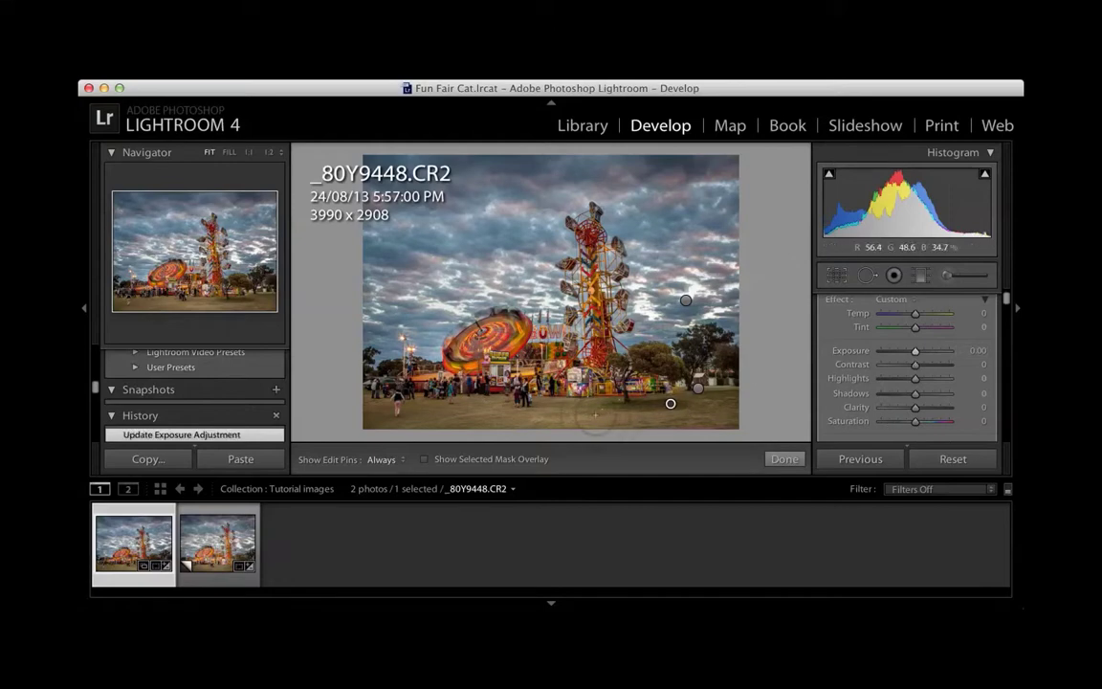
mouse_move(595, 414)
left_mouse_down()
mouse_move(557, 371)
mouse_move(536, 392)
mouse_move(478, 401)
mouse_move(499, 428)
left_mouse_up()
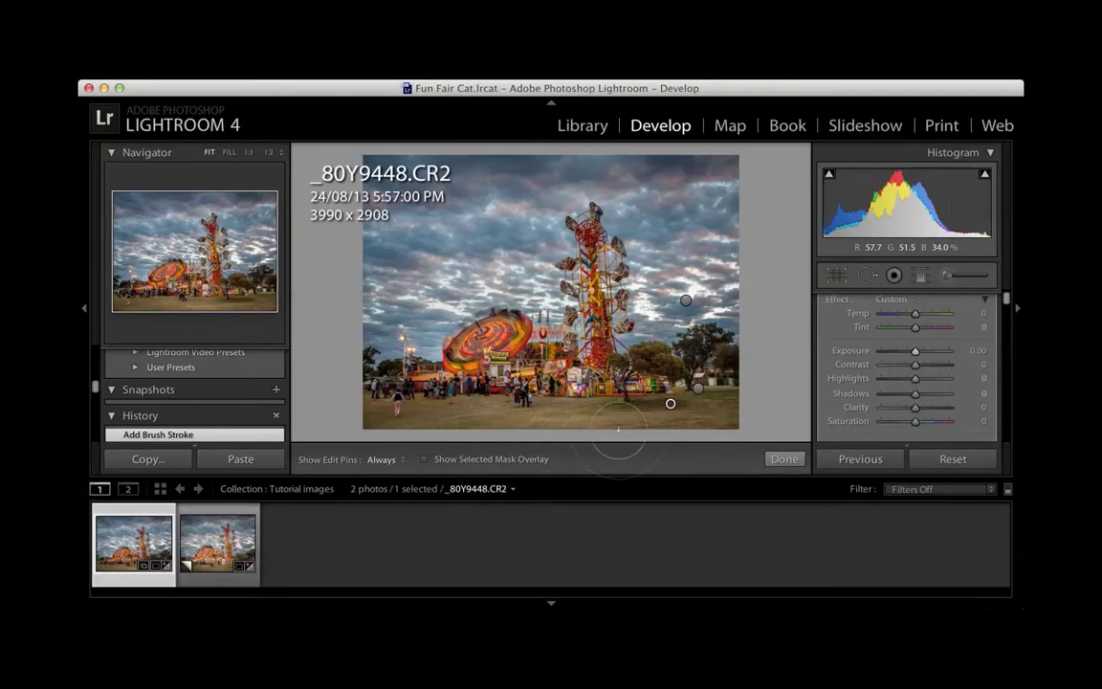
key("h")
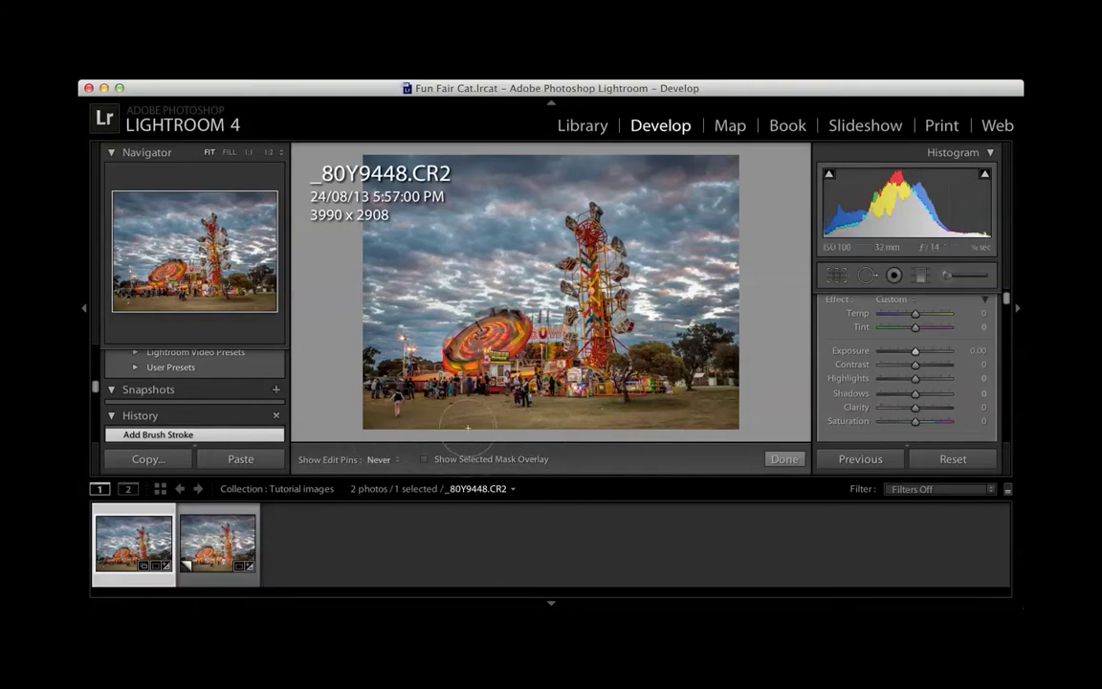
key("h")
left_click(946, 277)
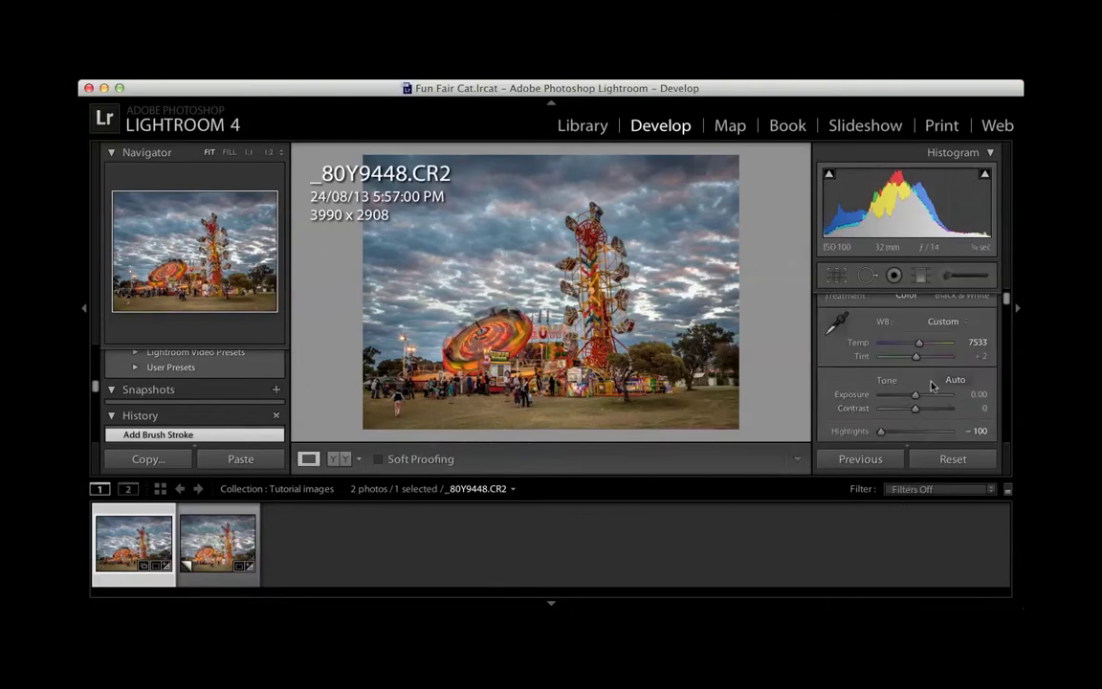
- Set the photo's global Contrast to +17 and Exposure to +0.05 in the Basic adjustments
scroll(933, 385, "down", 5)
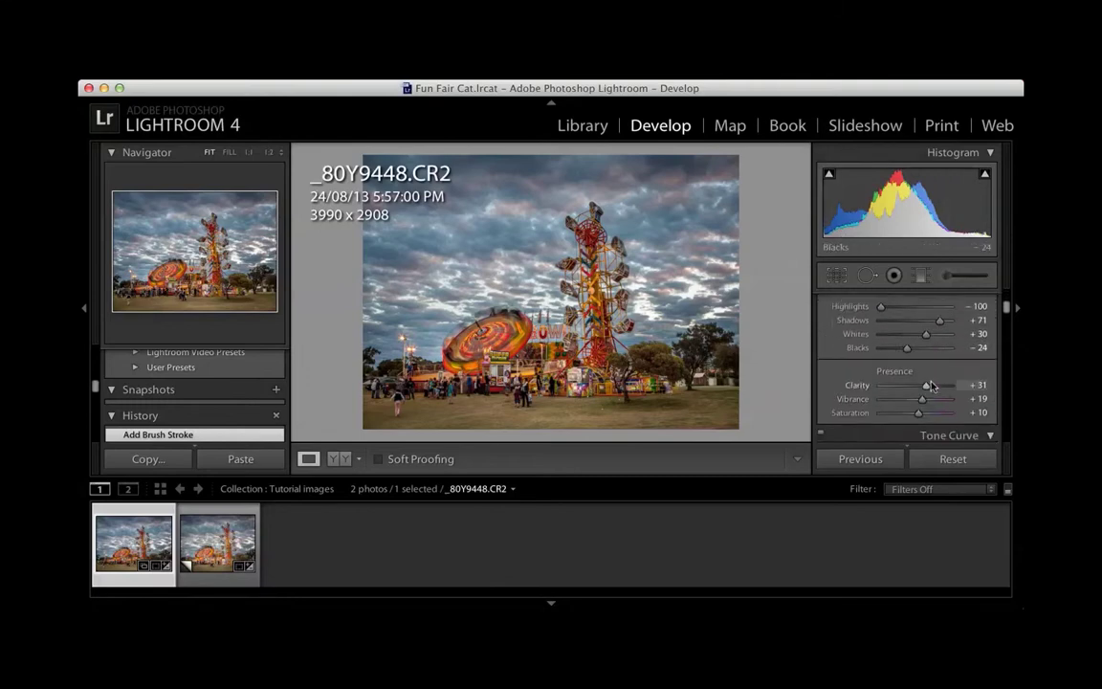
scroll(933, 386, "up", 3)
scroll(933, 385, "up", 2)
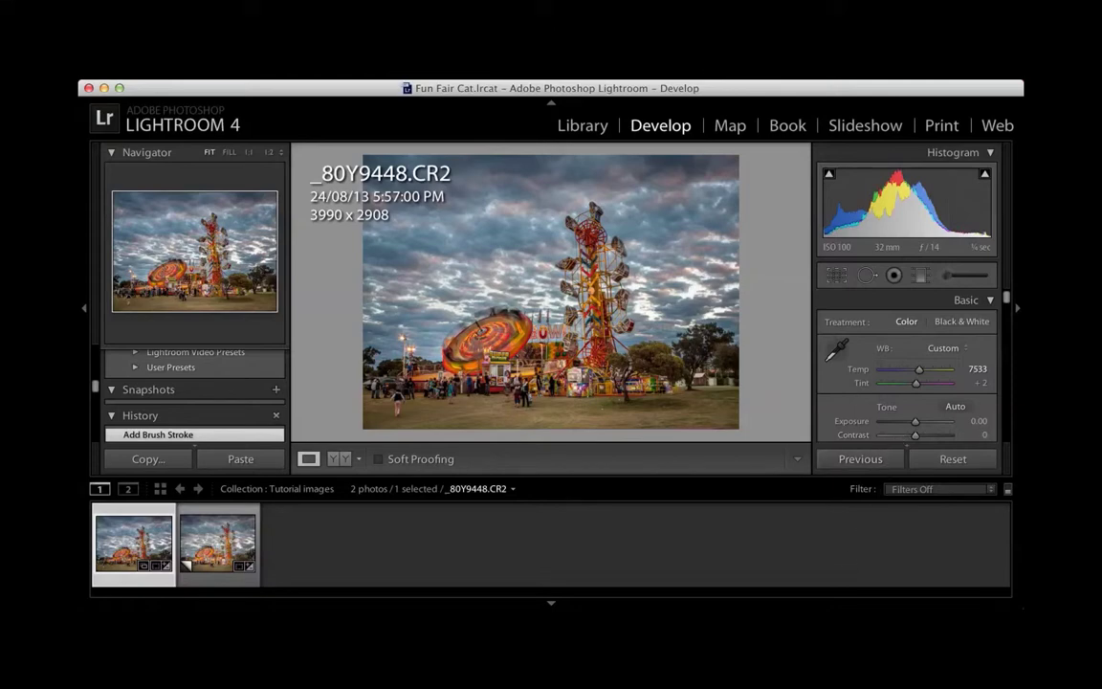
scroll(916, 409, "down", 2)
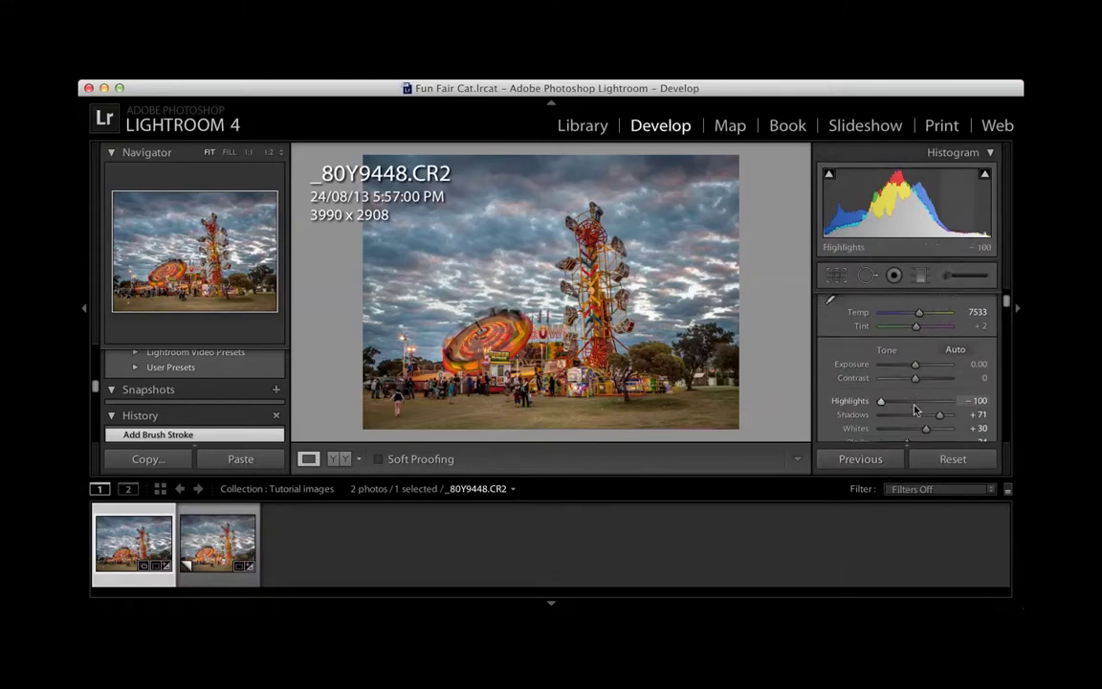
scroll(916, 410, "up", 1)
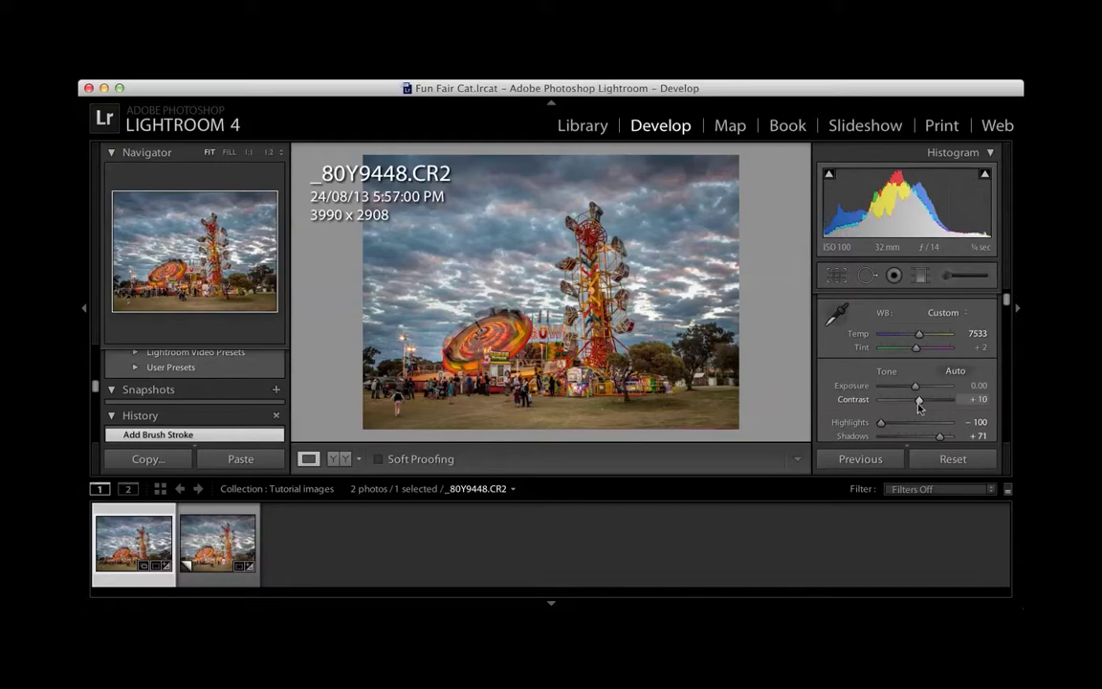
left_click_drag(916, 402, 920, 403)
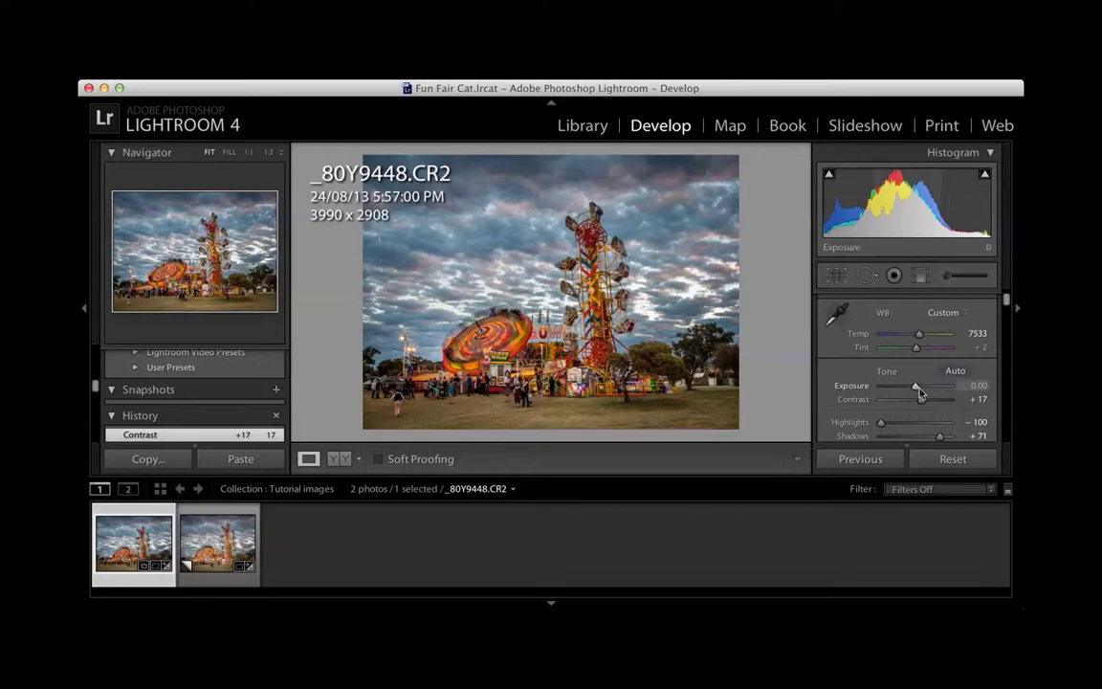
left_click_drag(918, 391, 918, 393)
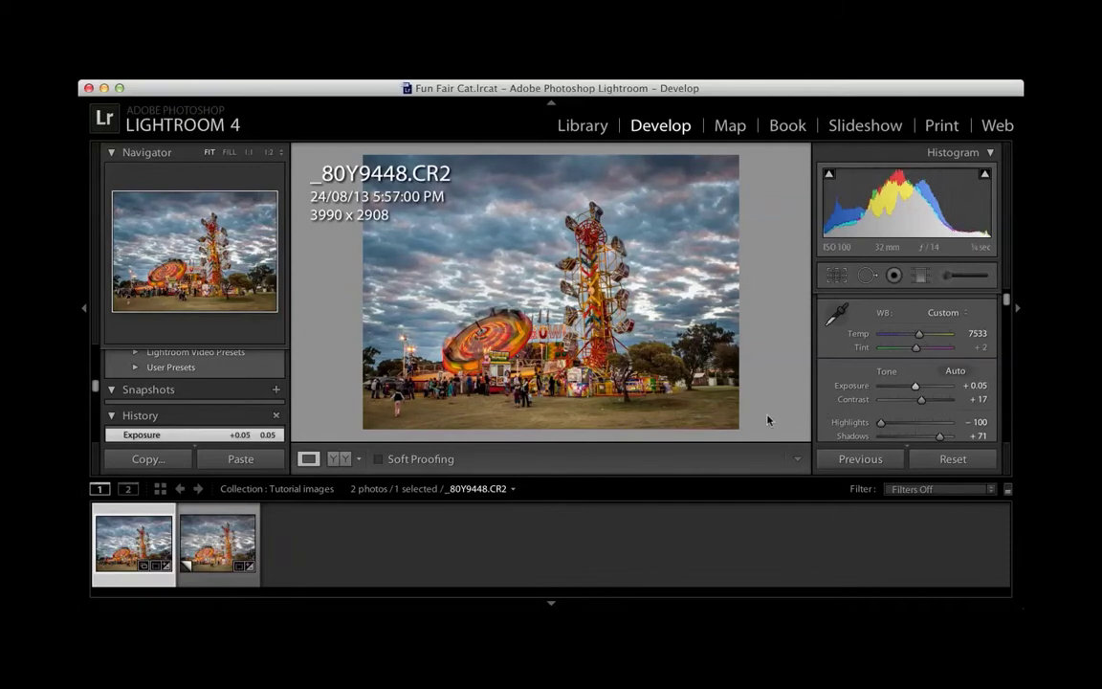
- Shift the HSL Hue of Red to +3 and of Orange to +2, trying extreme Red values first
left_click(947, 275)
scroll(927, 392, "down", 10)
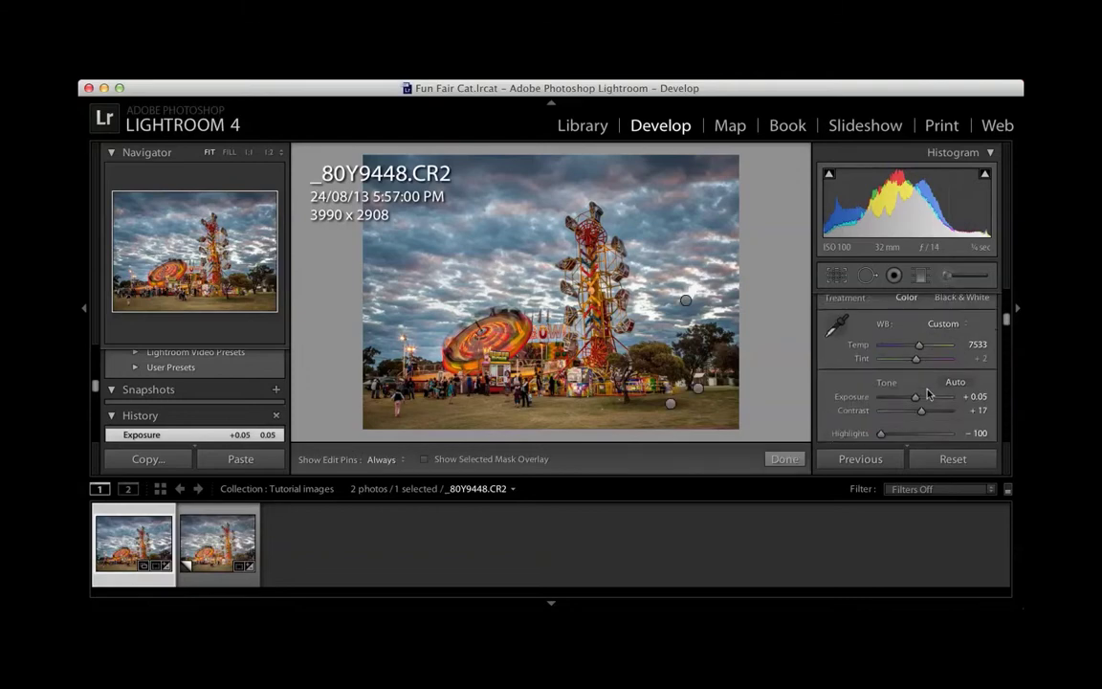
scroll(927, 393, "down", 6)
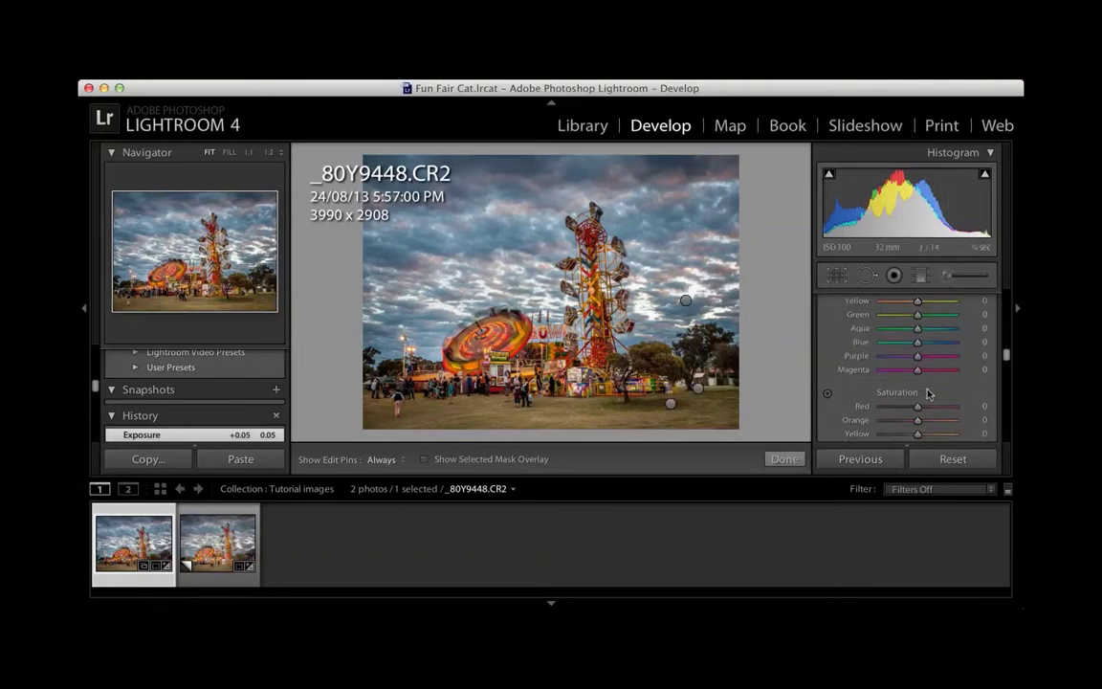
scroll(927, 393, "up", 4)
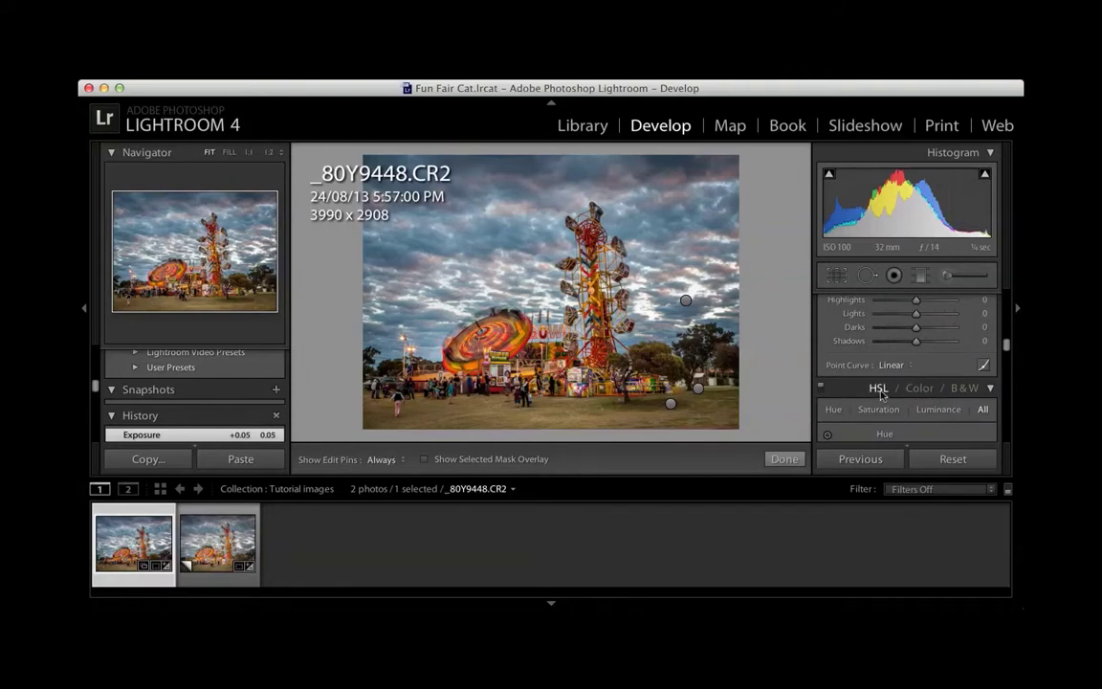
scroll(948, 424, "down", 4)
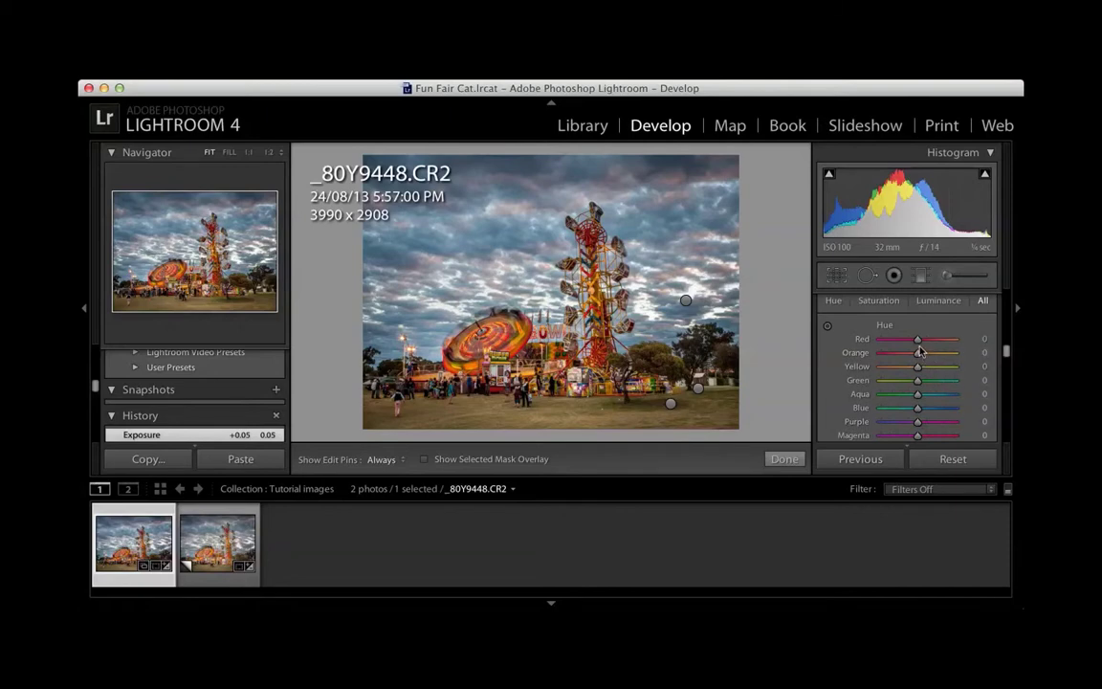
left_click_drag(917, 341, 923, 341)
left_click_drag(919, 348, 952, 357)
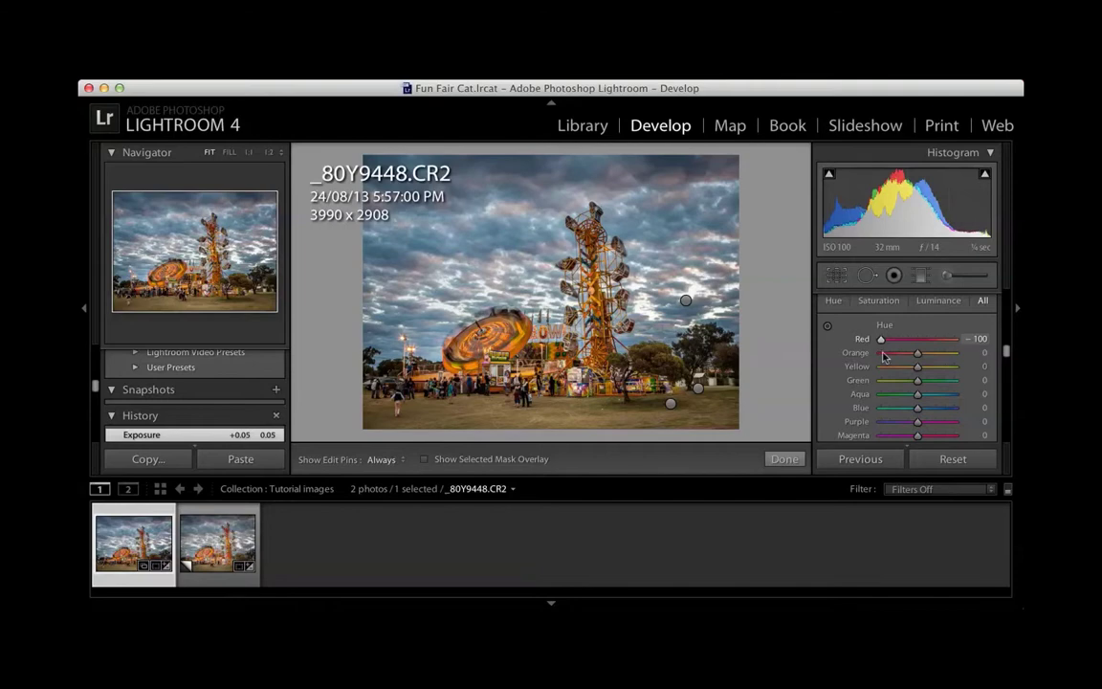
left_click_drag(954, 340, 916, 366)
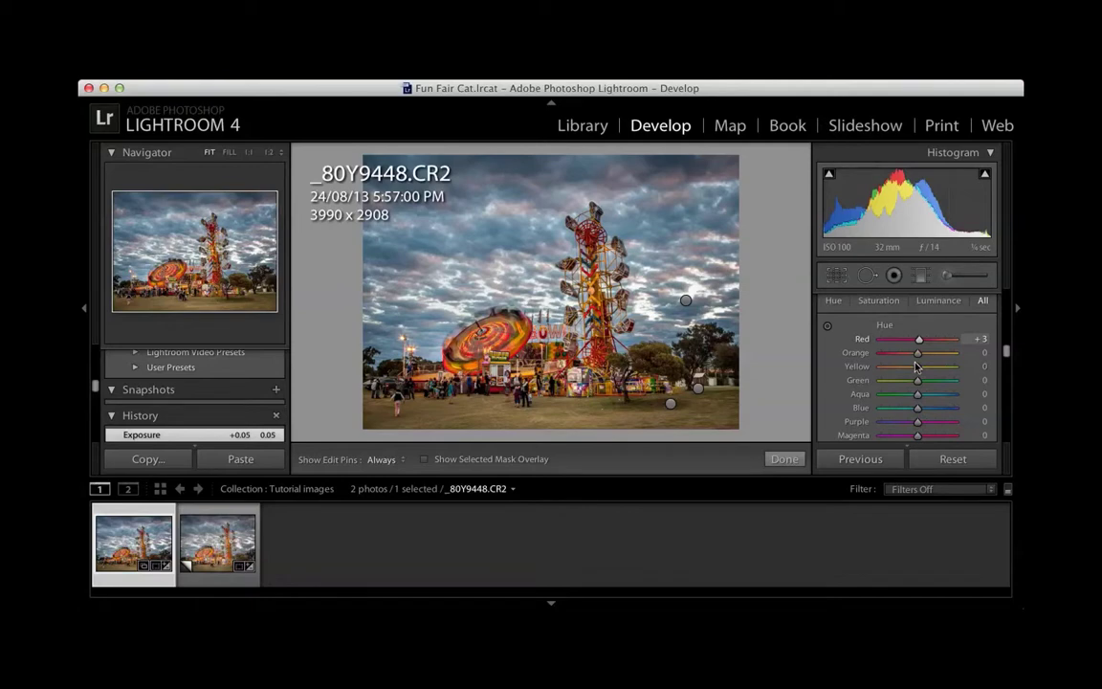
left_click_drag(915, 367, 916, 366)
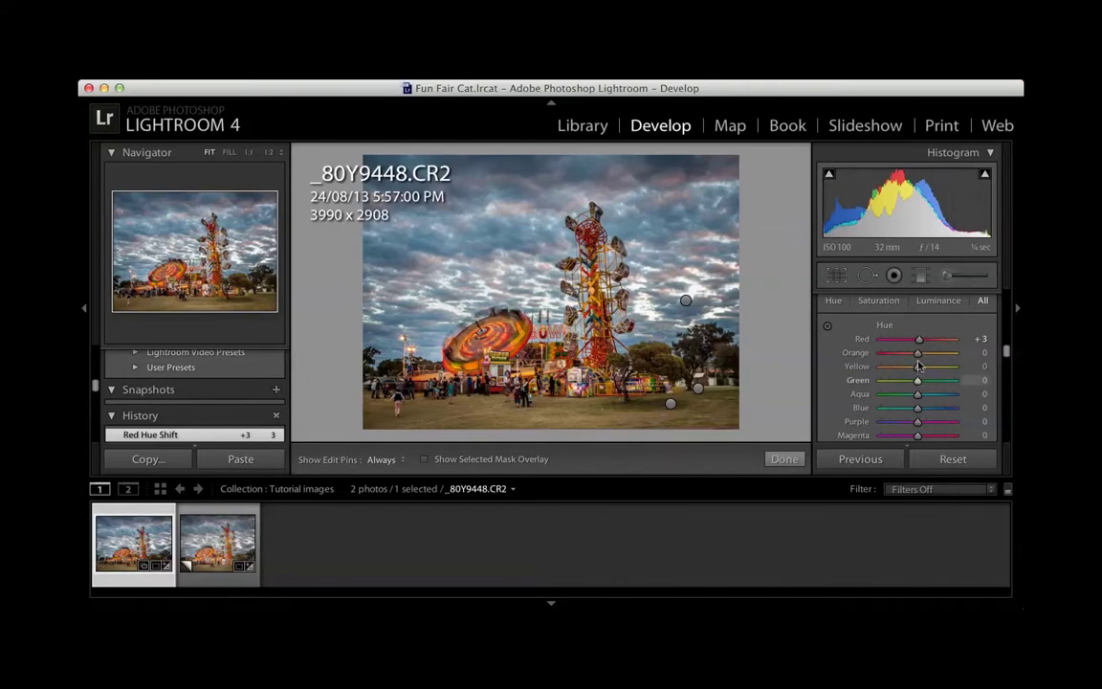
left_click_drag(917, 353, 919, 359)
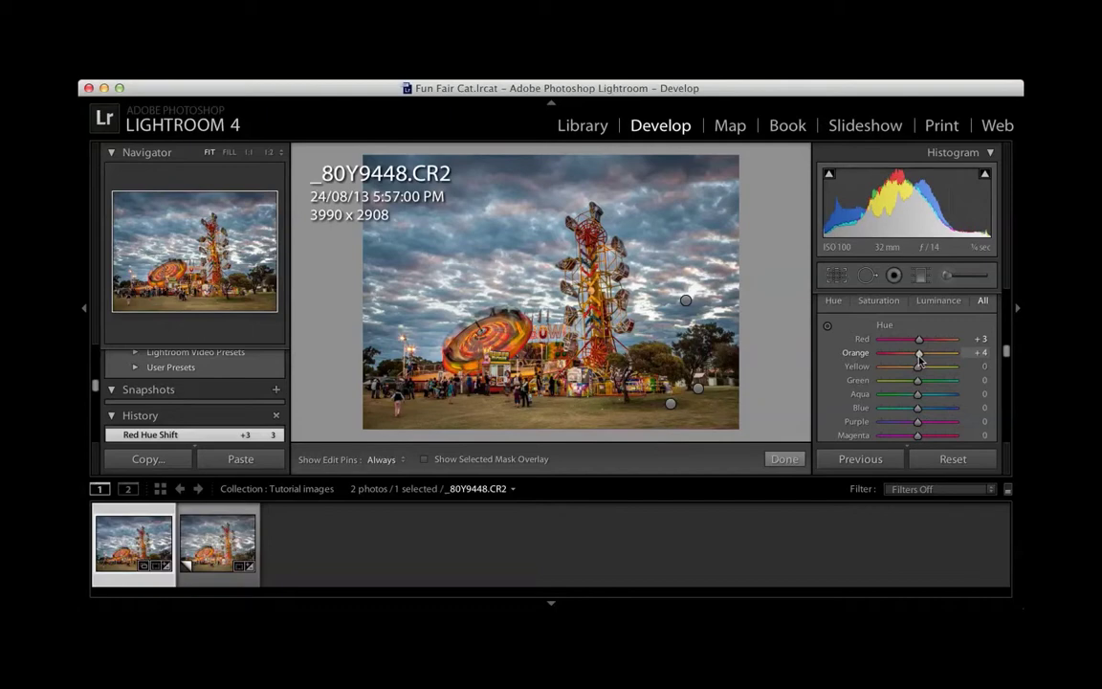
left_click_drag(919, 359, 918, 359)
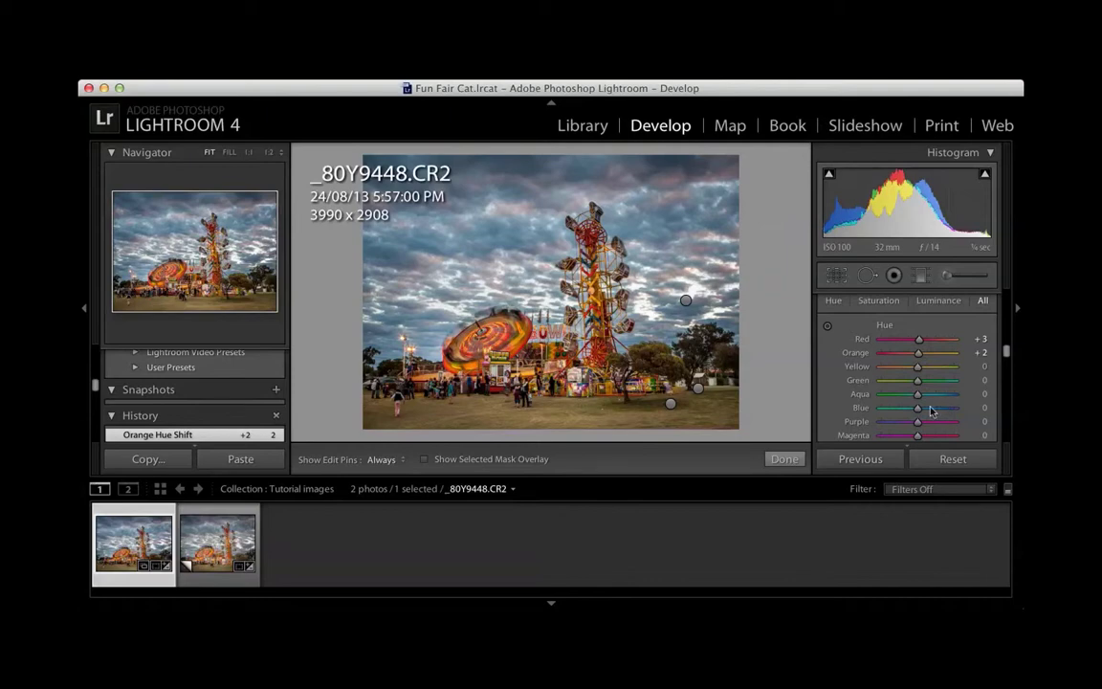
- Shift the HSL Hue of Purple to -2 and of Blue to +16
scroll(925, 413, "down", 1)
mouse_move(919, 409)
left_mouse_down()
mouse_move(931, 413)
mouse_move(917, 405)
left_mouse_up()
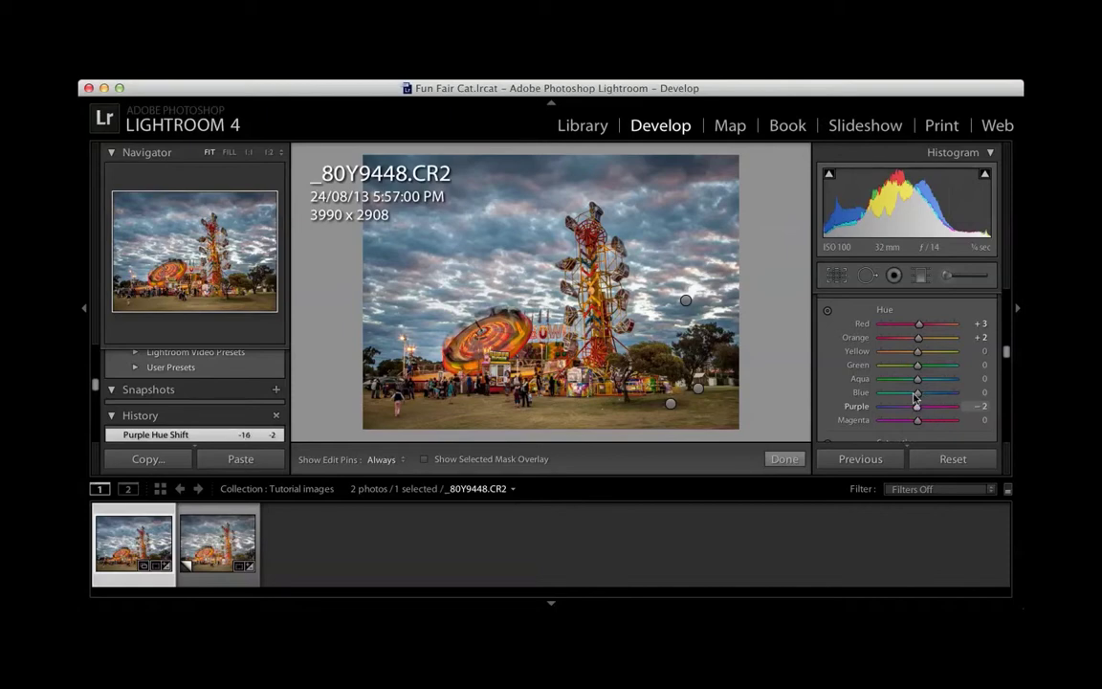
left_click_drag(916, 394, 922, 393)
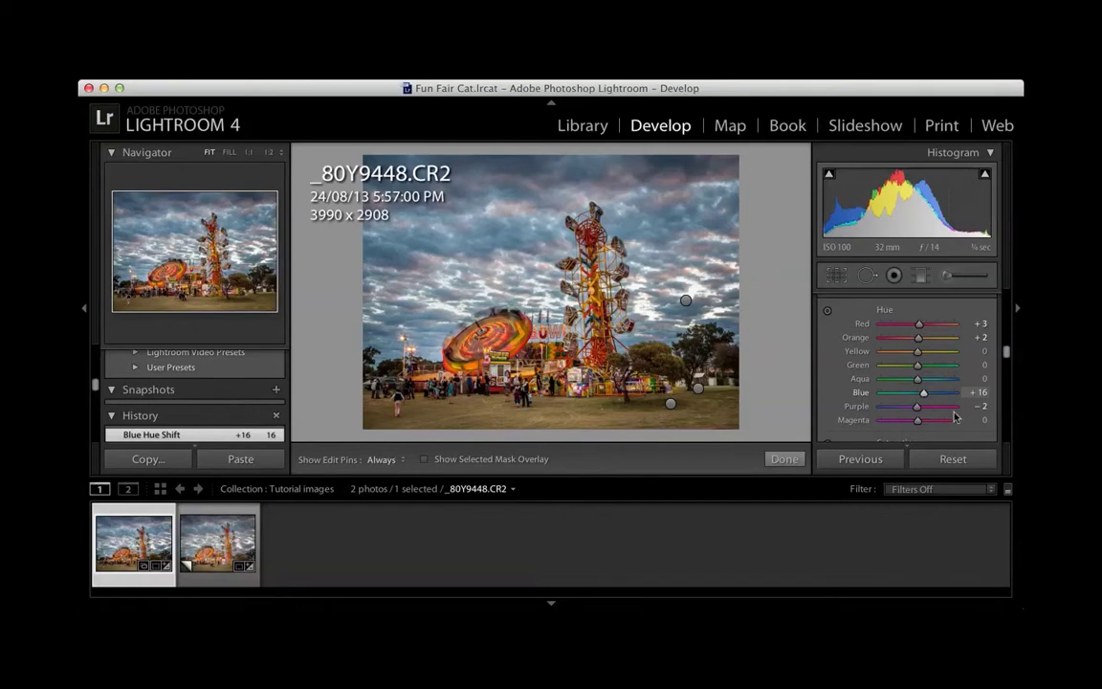
- Raise the HSL Saturation of Red to +4, Orange to +4 and Yellow to +9, then check the photo without edit pins
scroll(952, 410, "down", 3)
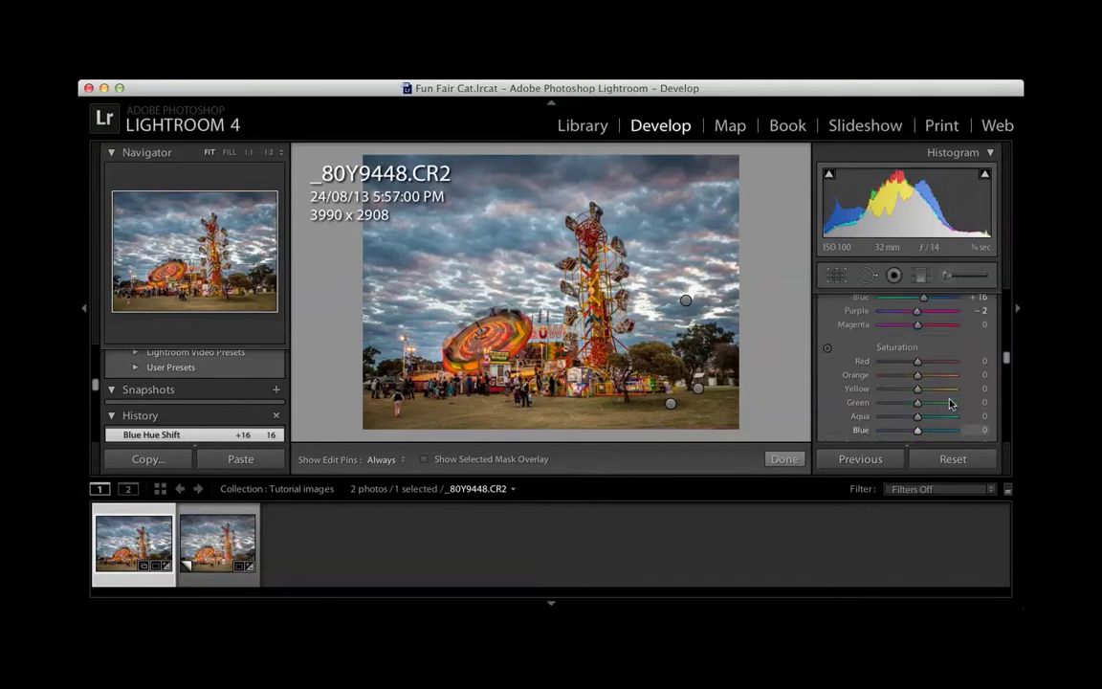
scroll(950, 402, "down", 3)
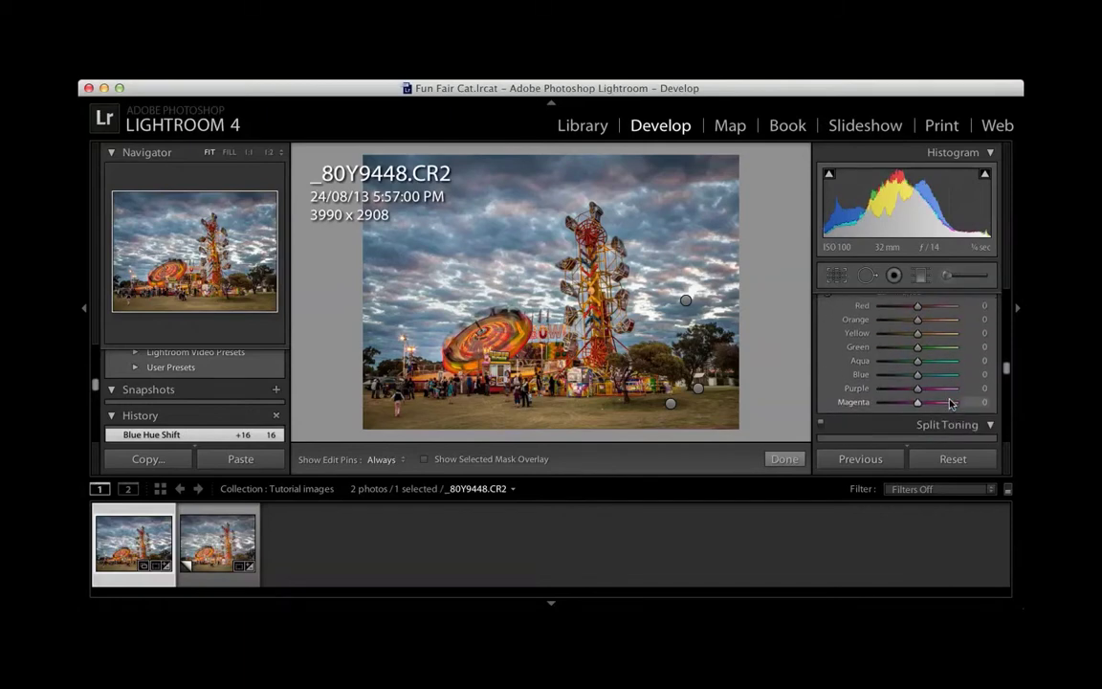
scroll(950, 403, "up", 1)
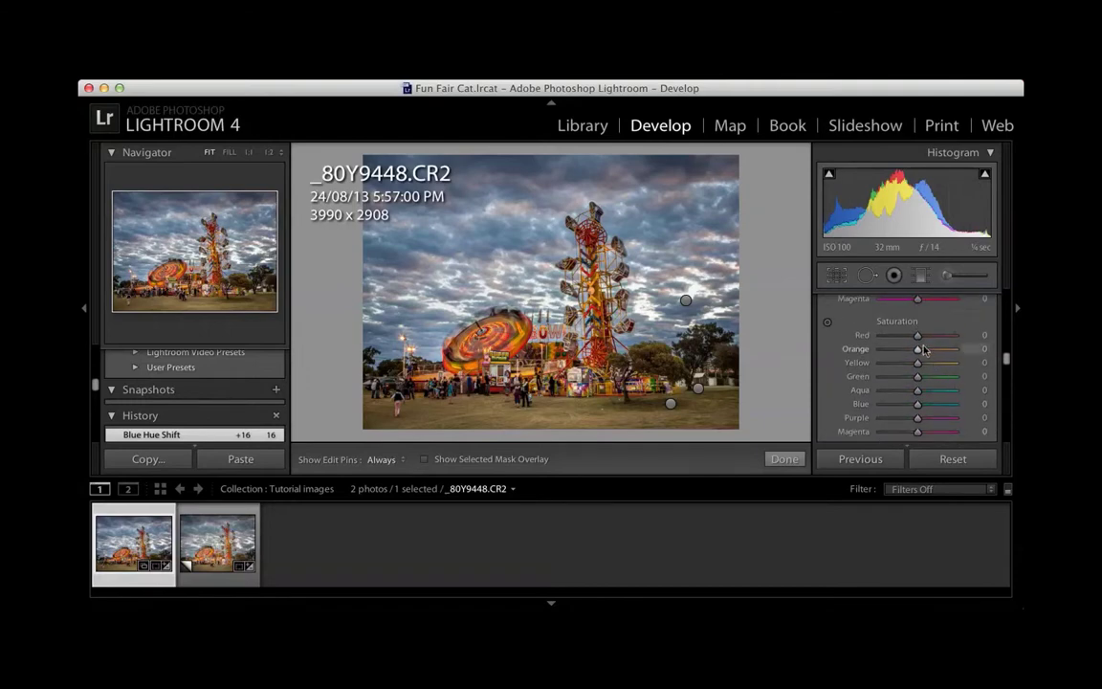
left_click_drag(917, 340, 921, 340)
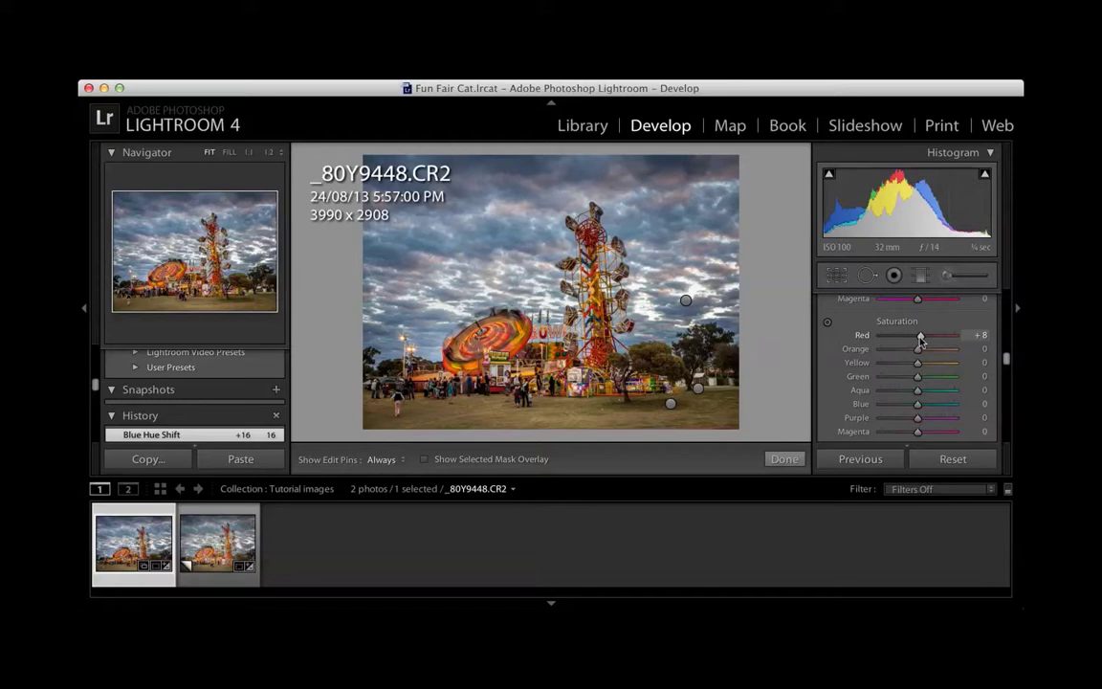
left_click_drag(921, 340, 918, 339)
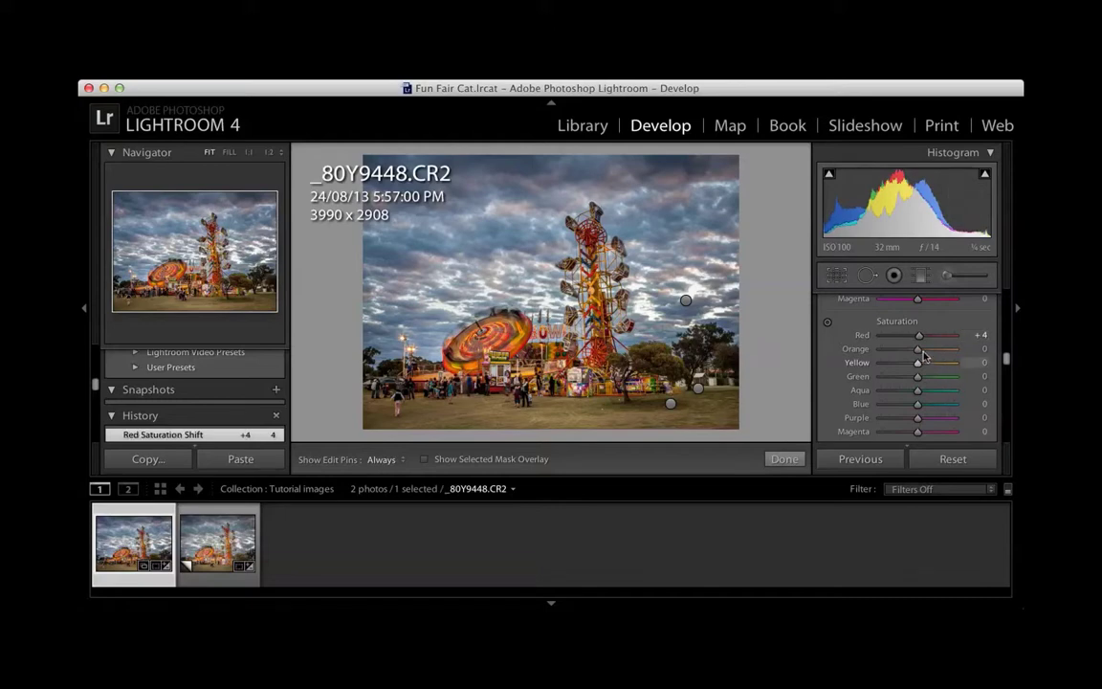
left_click_drag(918, 350, 923, 356)
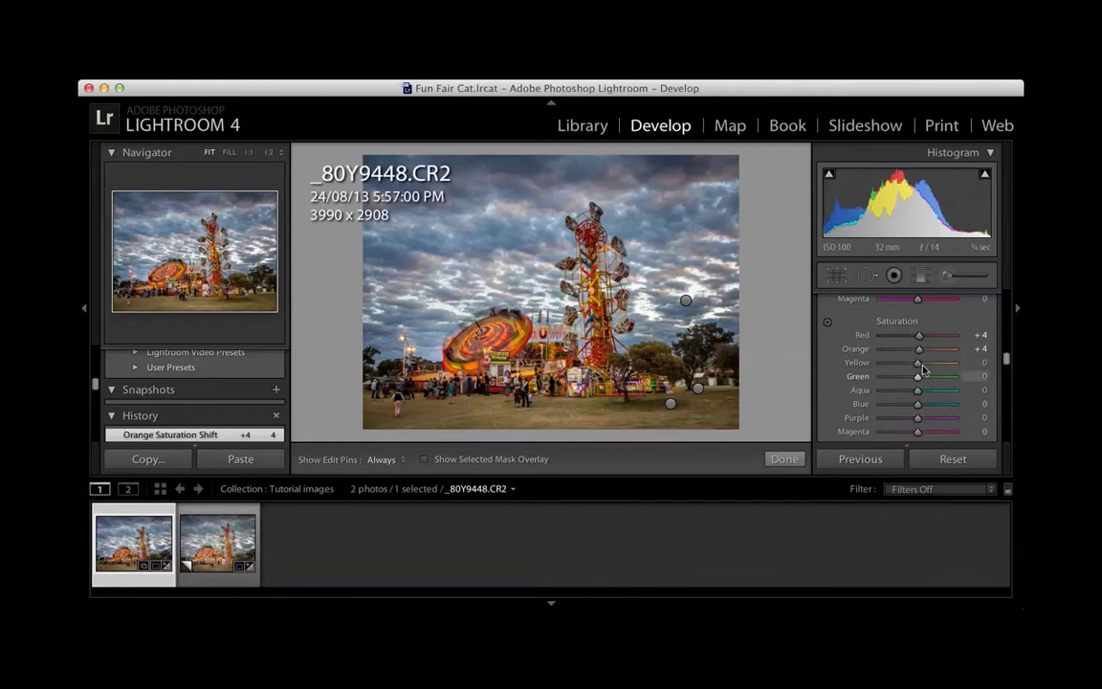
left_click_drag(922, 370, 923, 371)
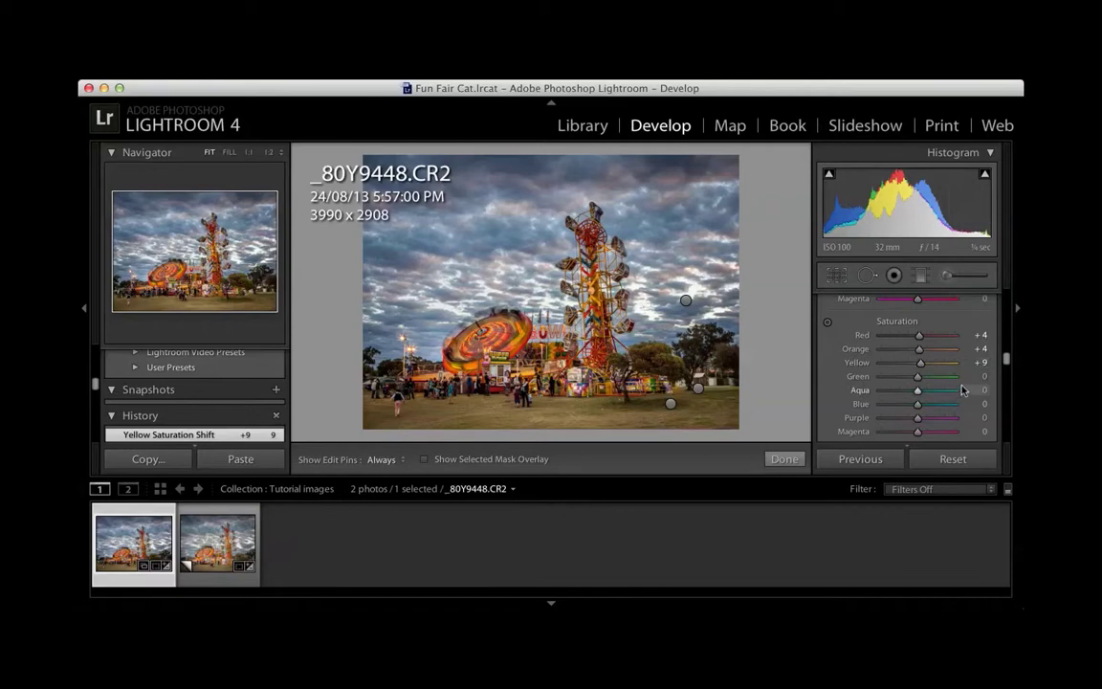
left_click(949, 278)
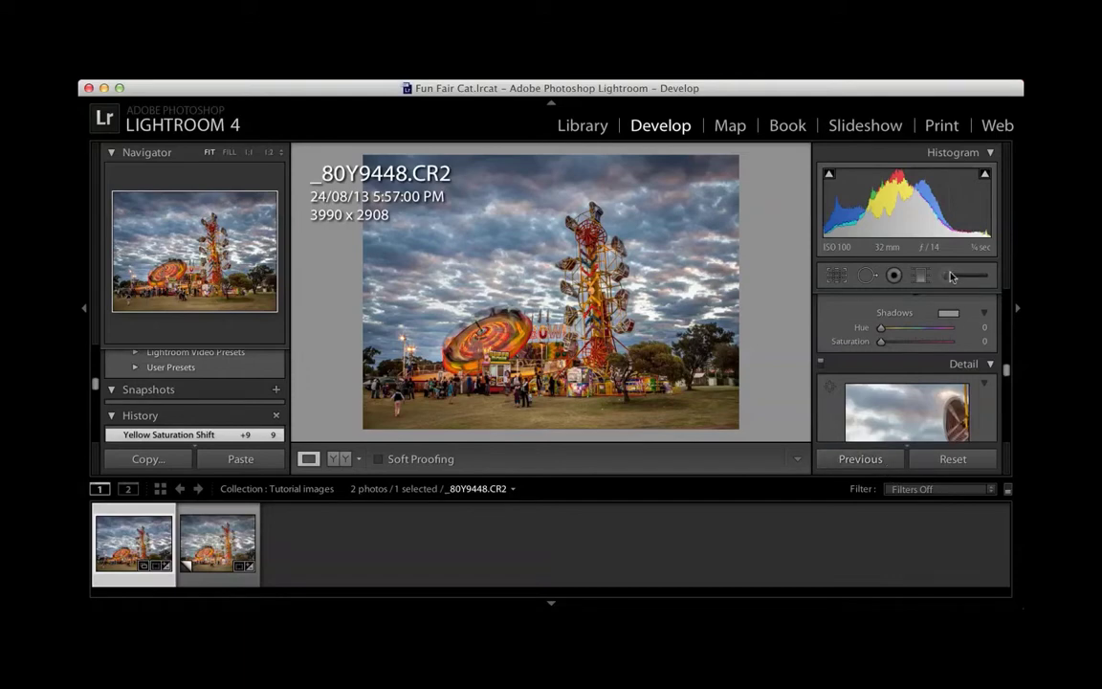
left_click(949, 278)
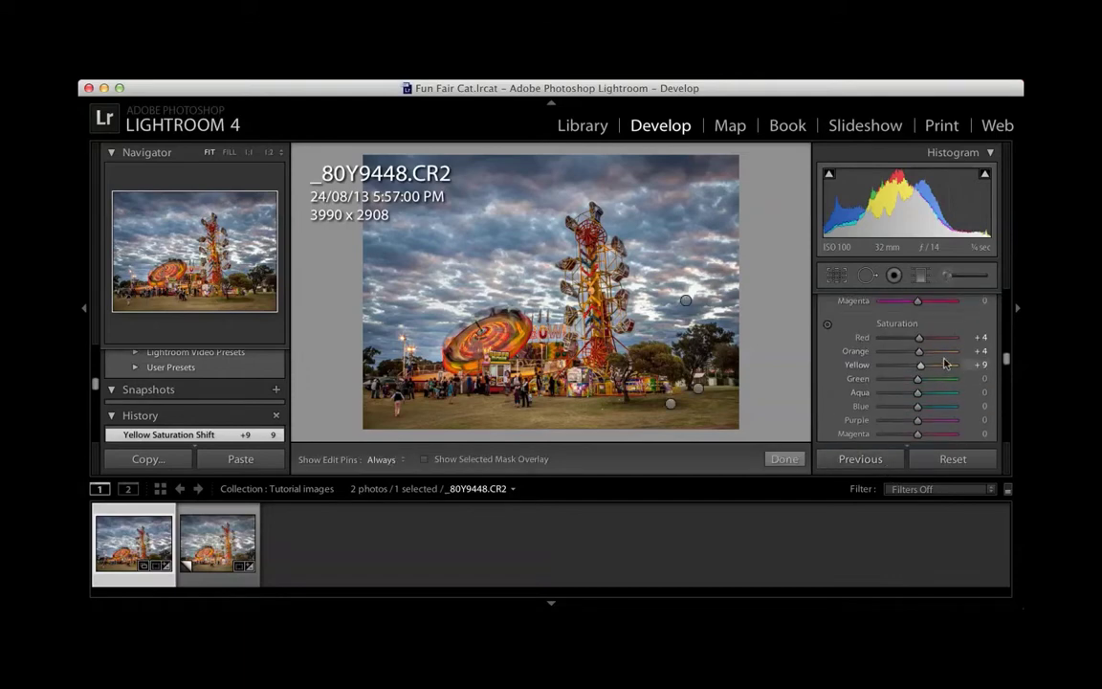
- Brush a new local adjustment with Saturation -13 onto the grass in the foreground below the tall ride
scroll(944, 362, "down", 1)
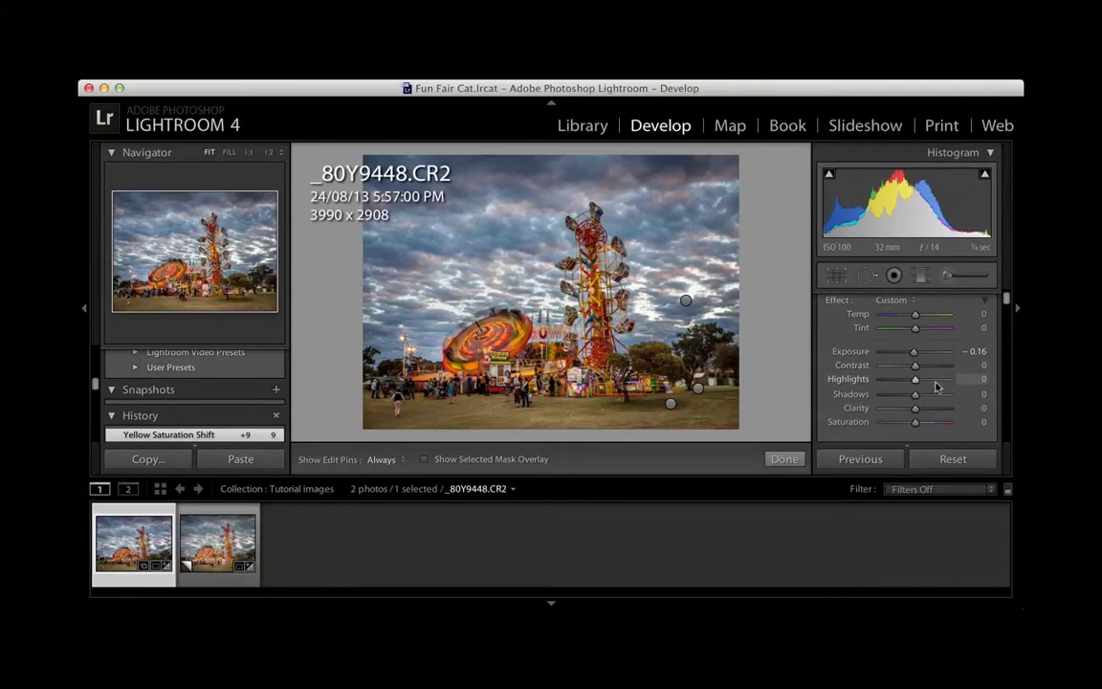
left_click_drag(918, 427, 910, 428)
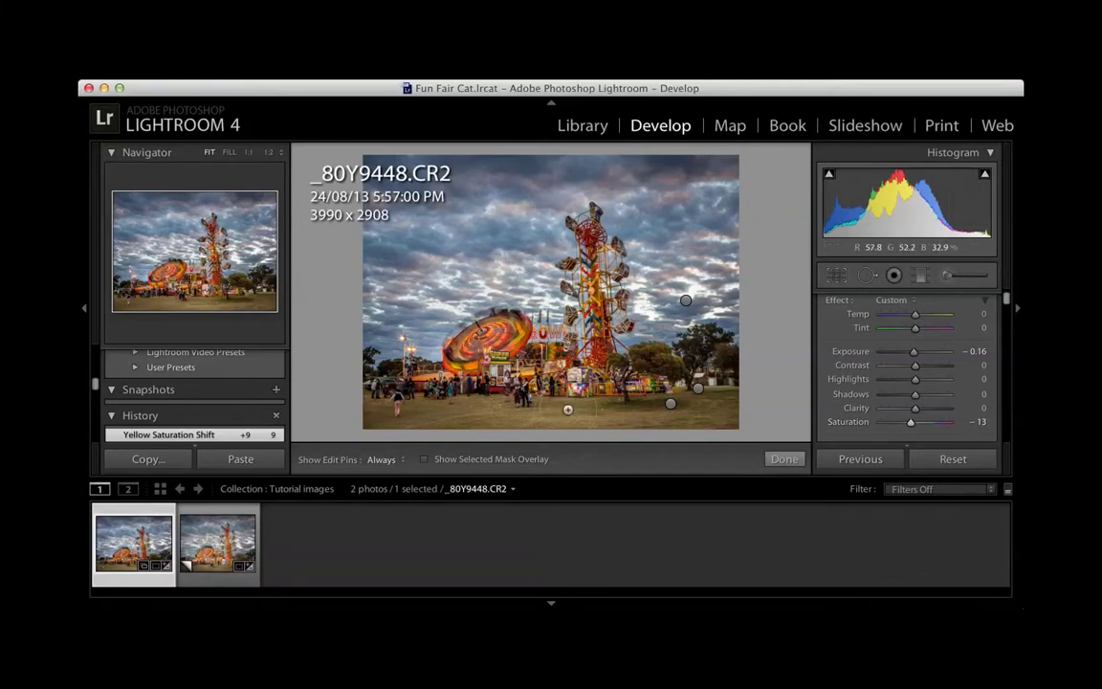
key("h")
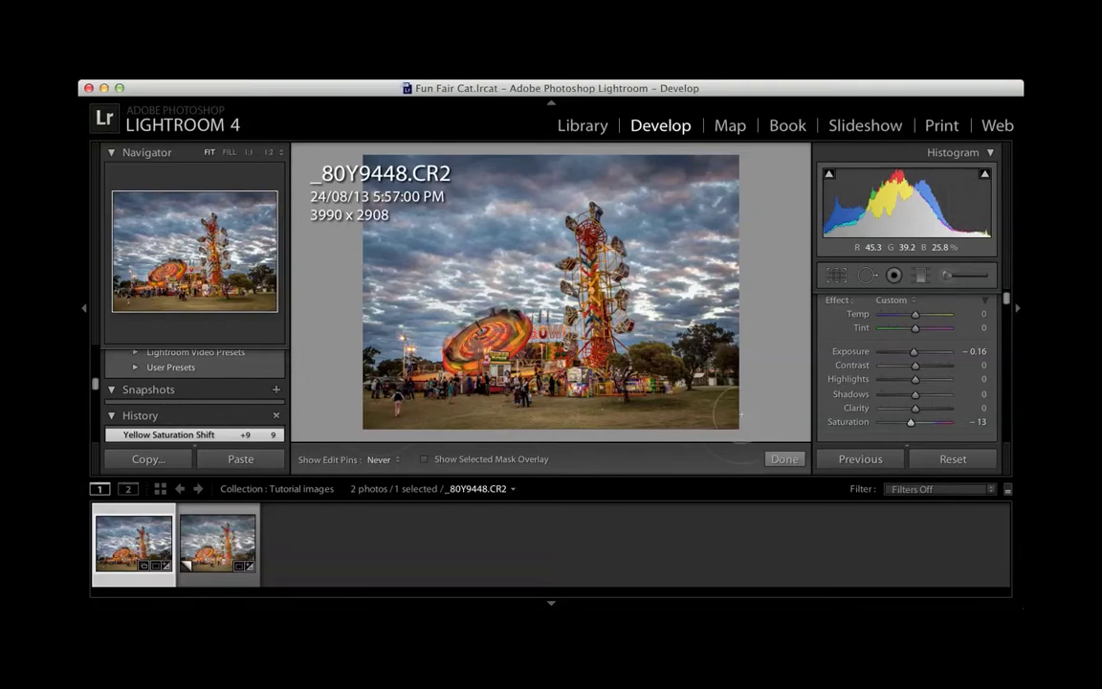
key("h")
left_click(598, 404)
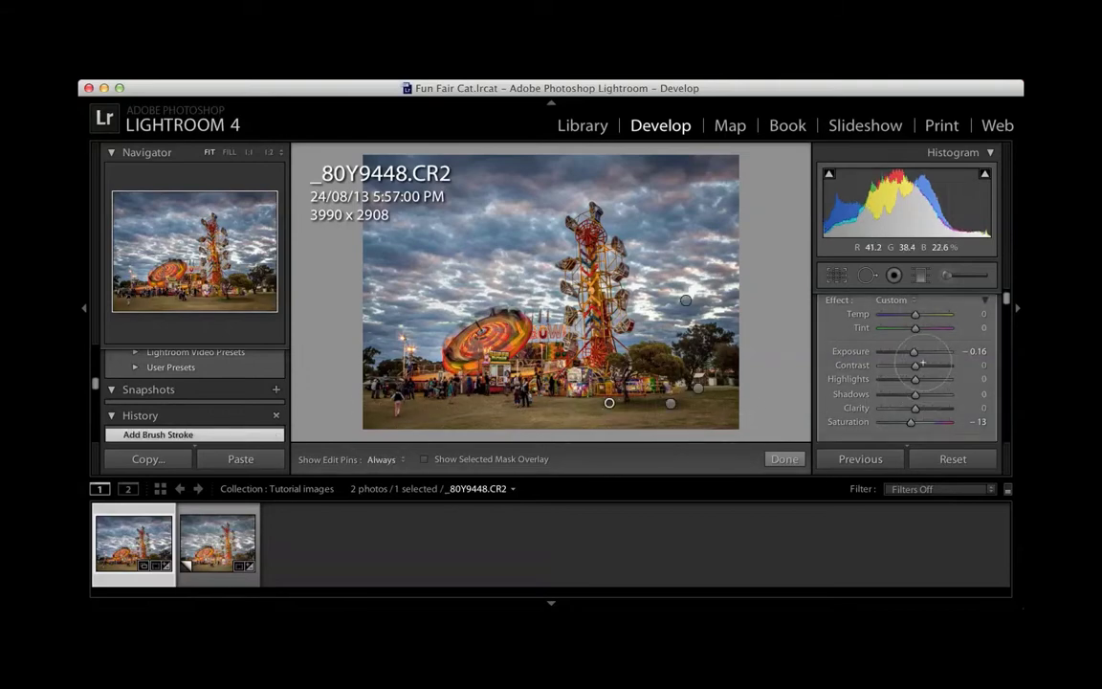
- Set the grass brush adjustment's Exposure to 0.00 and Saturation to -19, and close the Adjustment Brush
left_click_drag(915, 357, 917, 358)
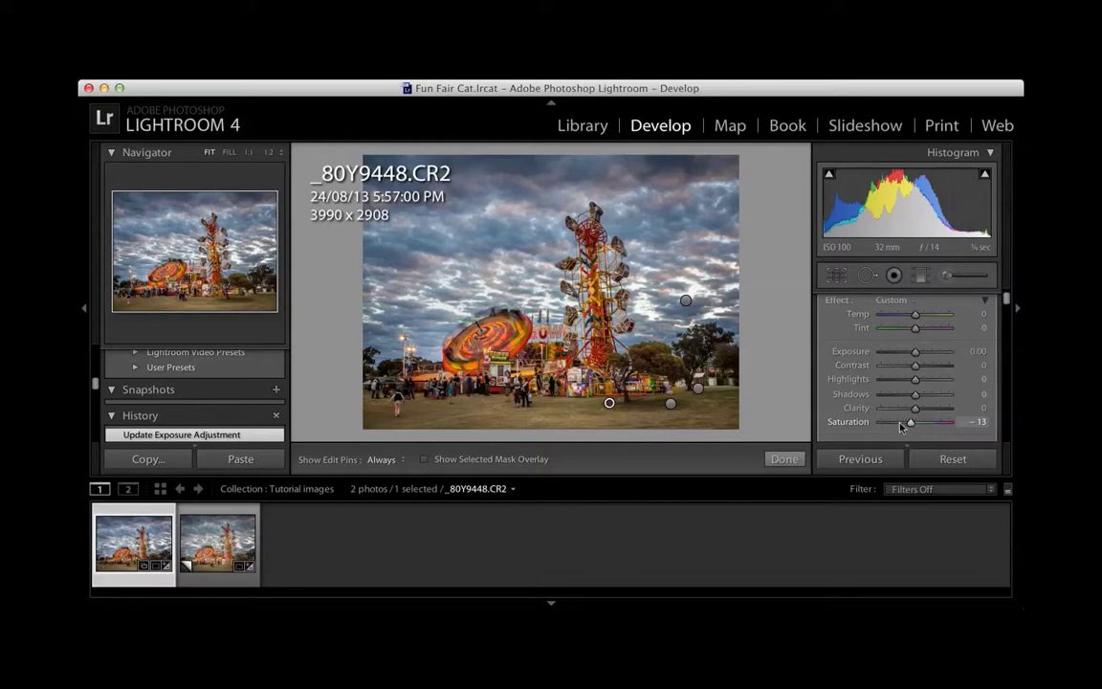
mouse_move(900, 428)
left_mouse_down()
mouse_move(881, 428)
mouse_move(909, 431)
left_mouse_up()
mouse_move(909, 430)
left_mouse_down()
mouse_move(939, 441)
mouse_move(910, 442)
left_mouse_up()
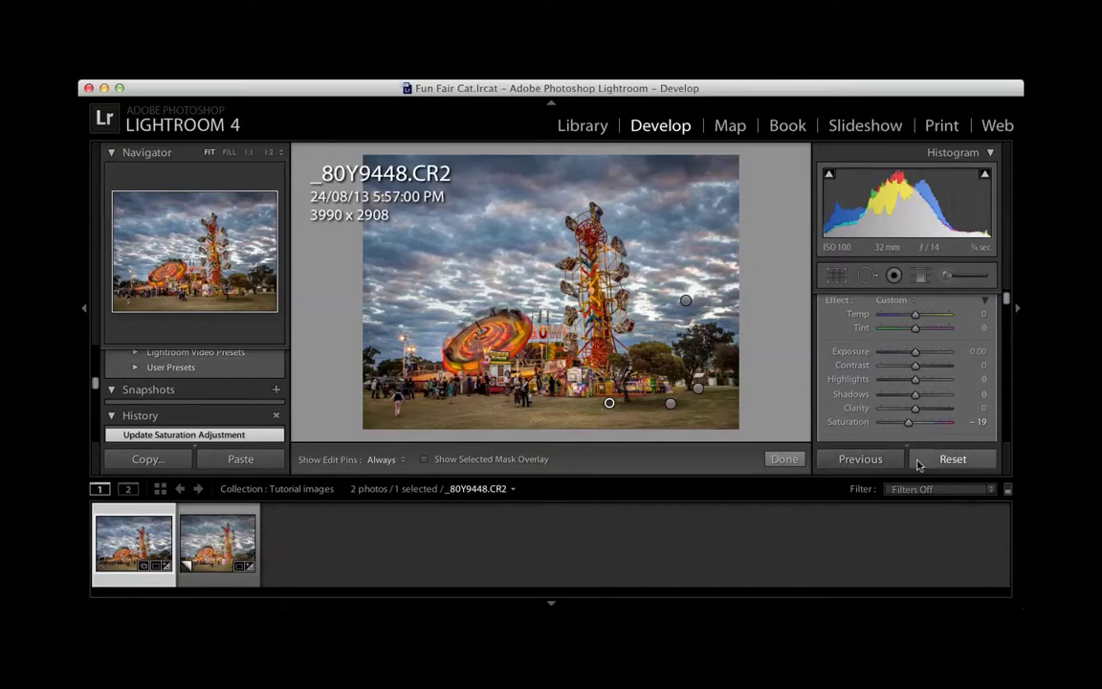
left_click(947, 285)
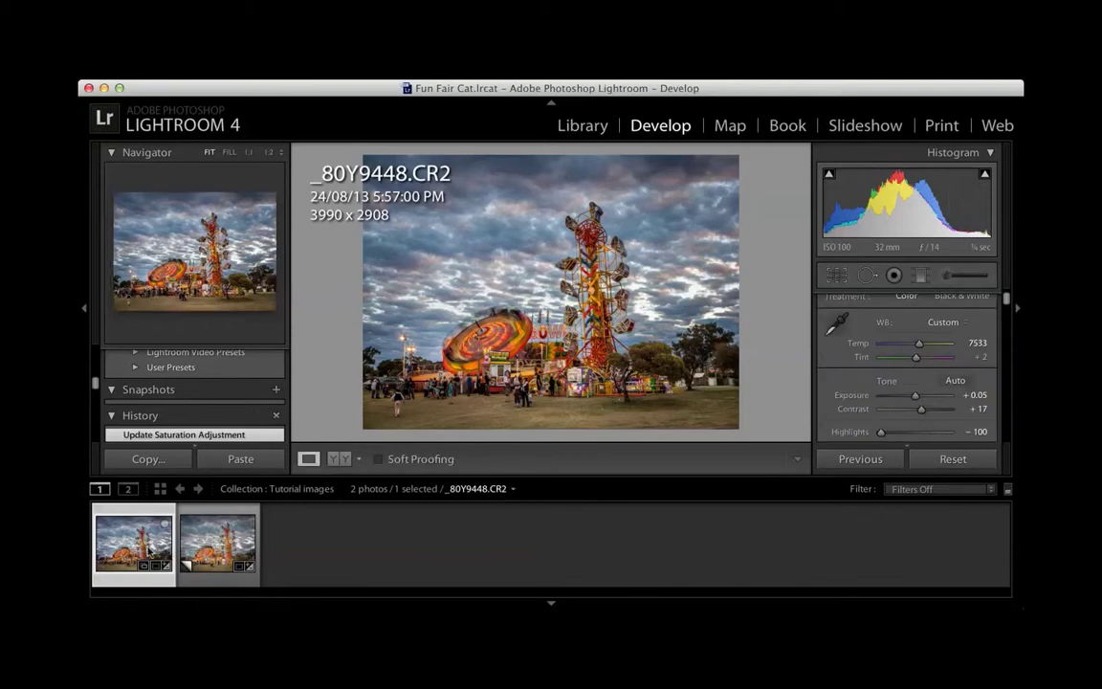
- Compare the colours of the edited original with the finished Copy 1, ending on the original
left_click(221, 550)
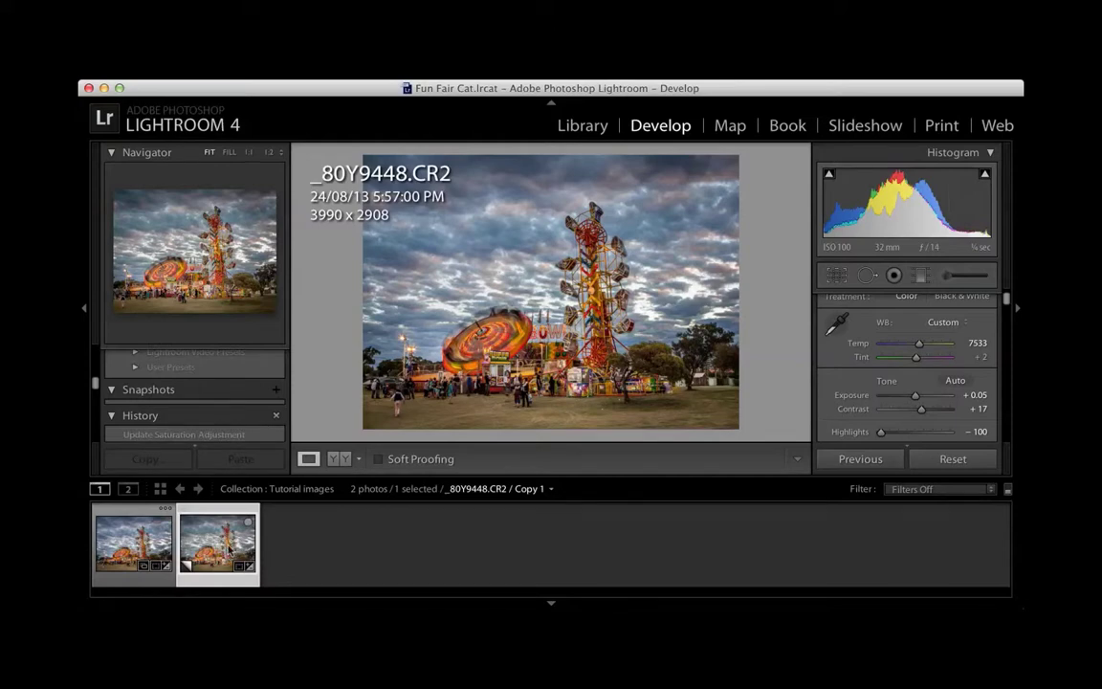
left_click(148, 553)
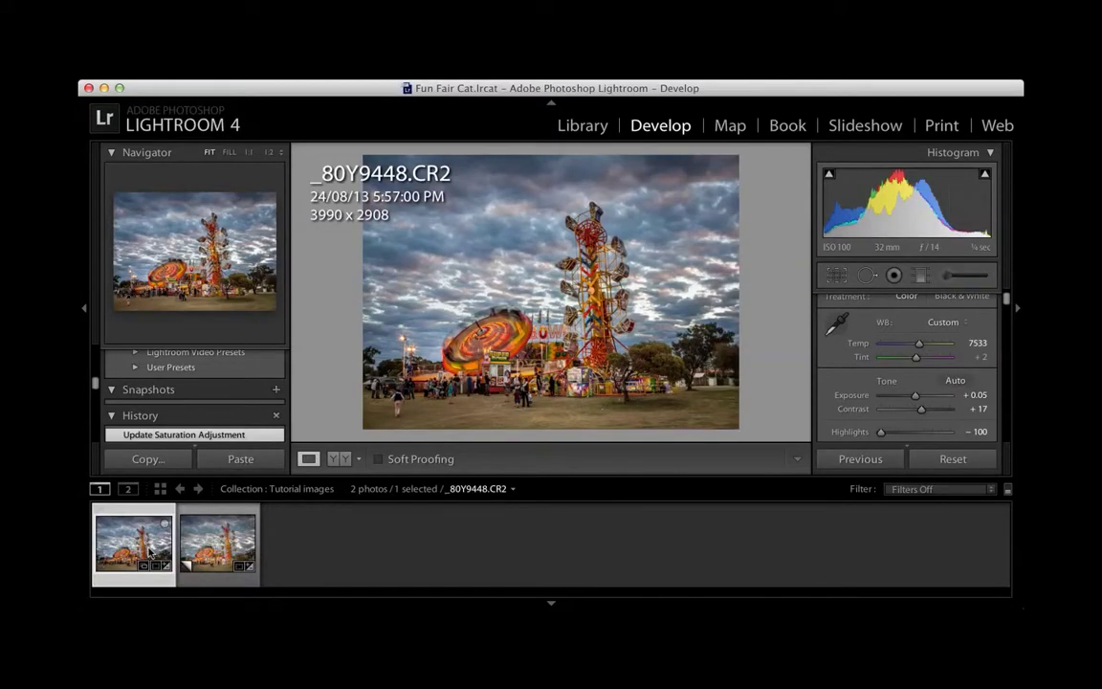
left_click(228, 551)
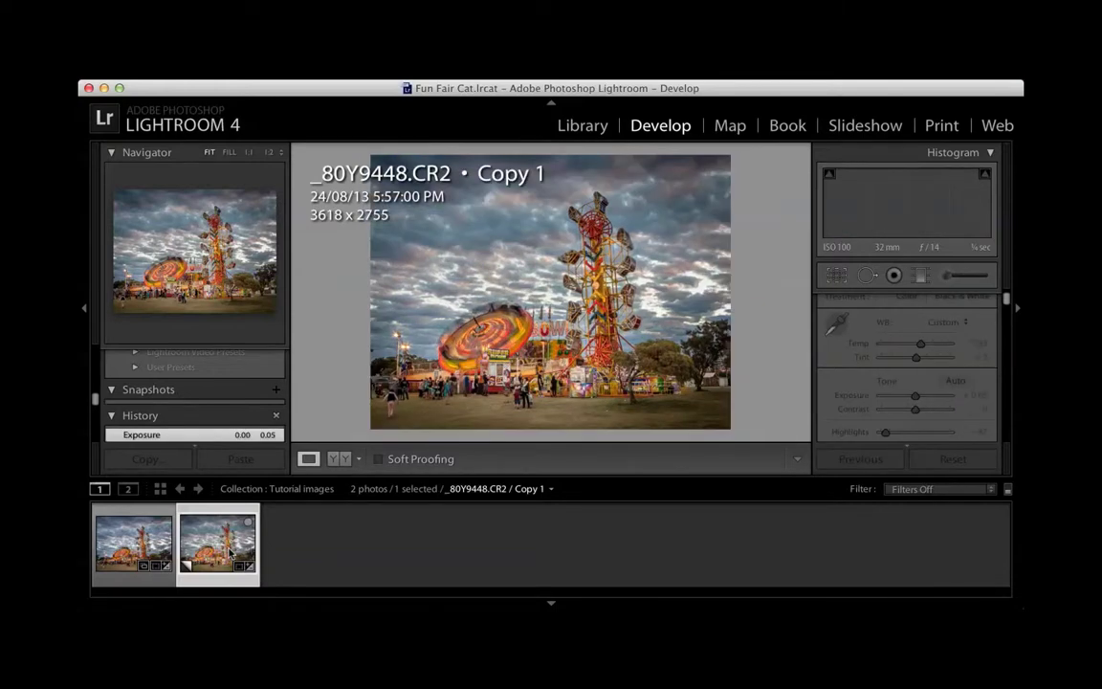
left_click(154, 553)
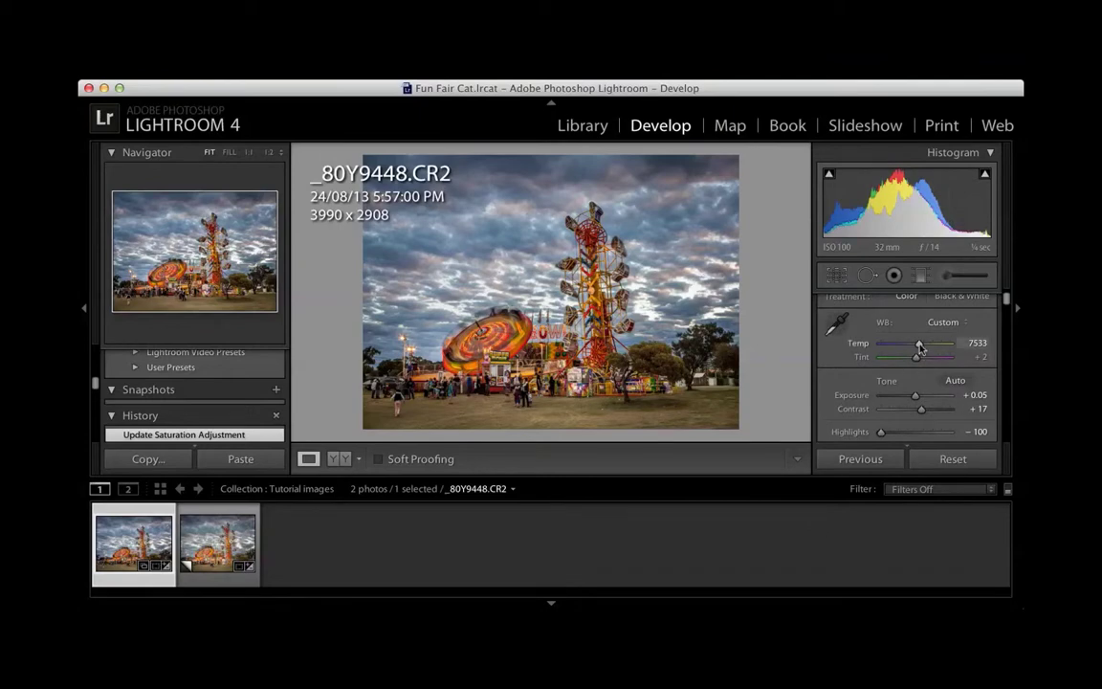
- Warm the original photo's white balance to Temp 8630 and compare it with the finished Copy 1
left_click_drag(918, 348, 925, 350)
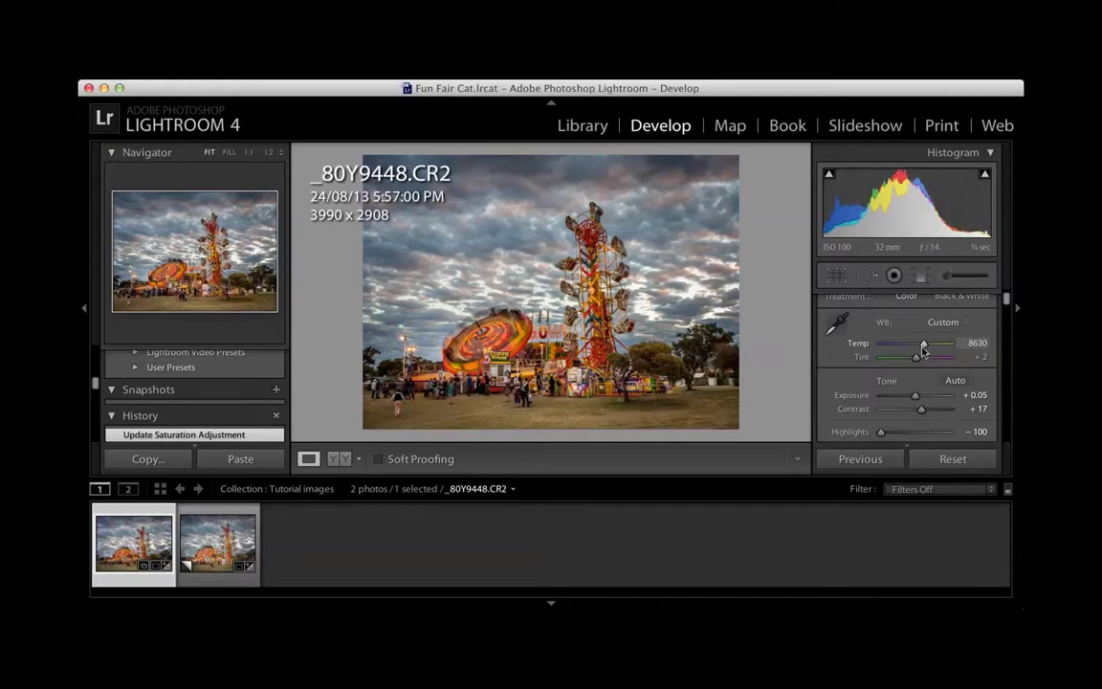
left_click(231, 544)
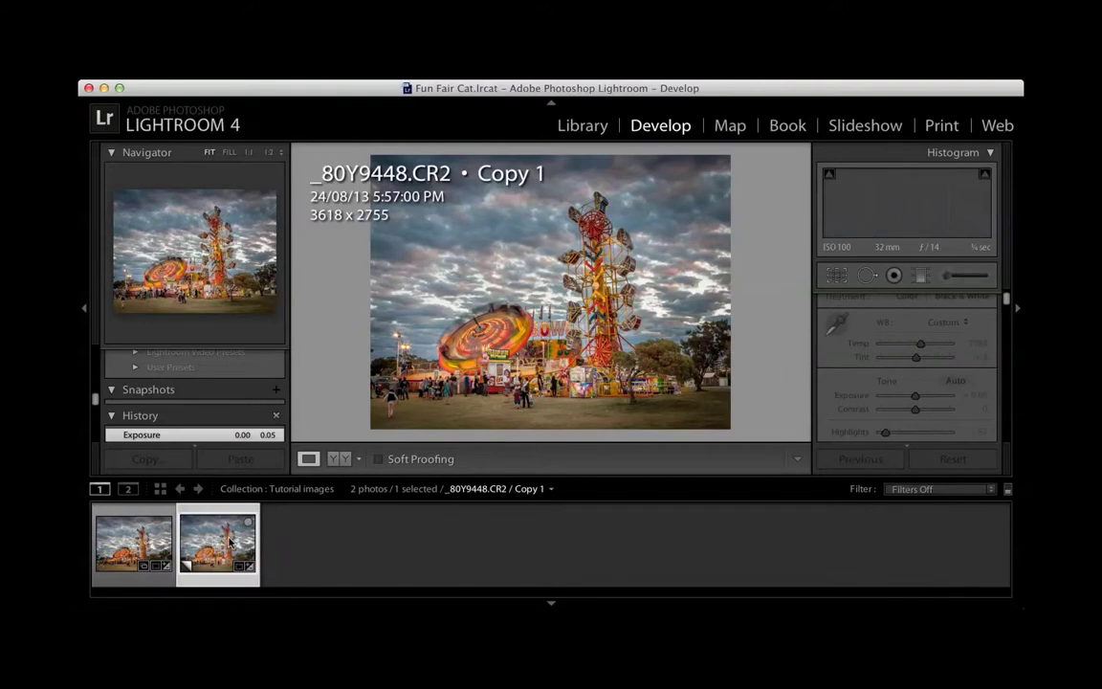
left_click(161, 544)
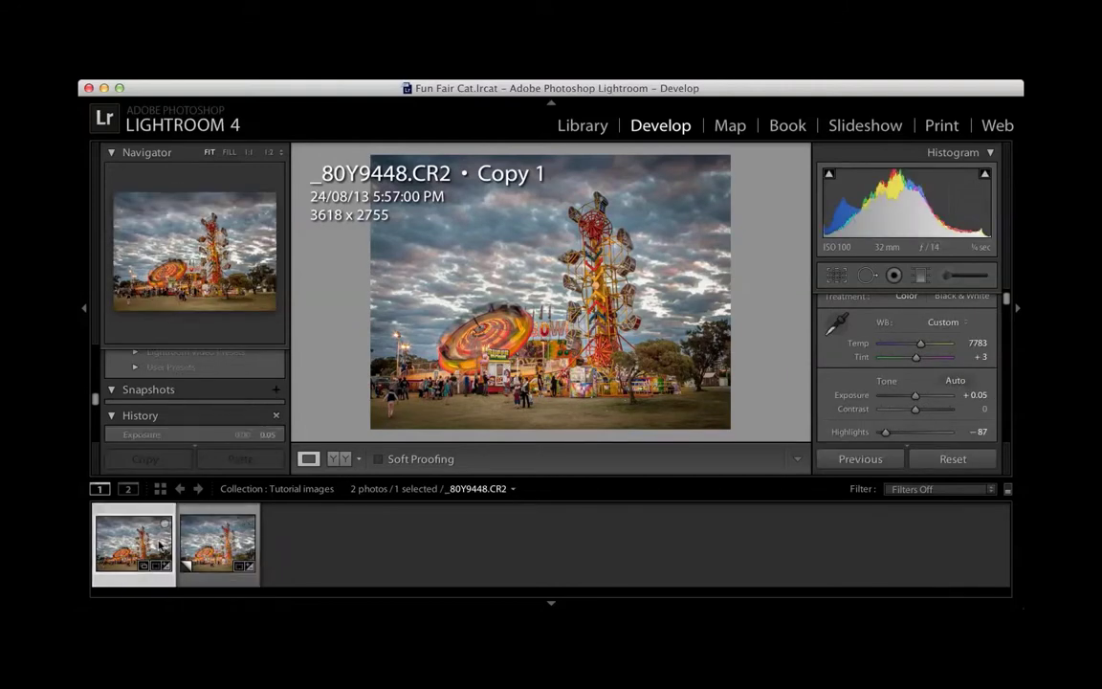
left_click(218, 550)
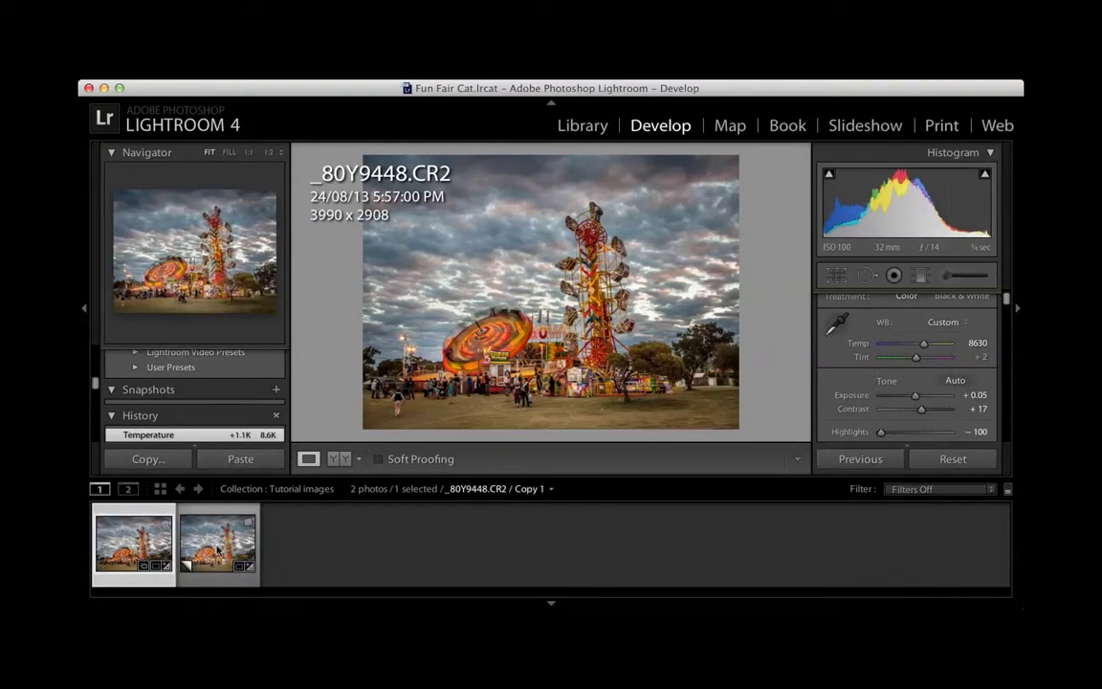